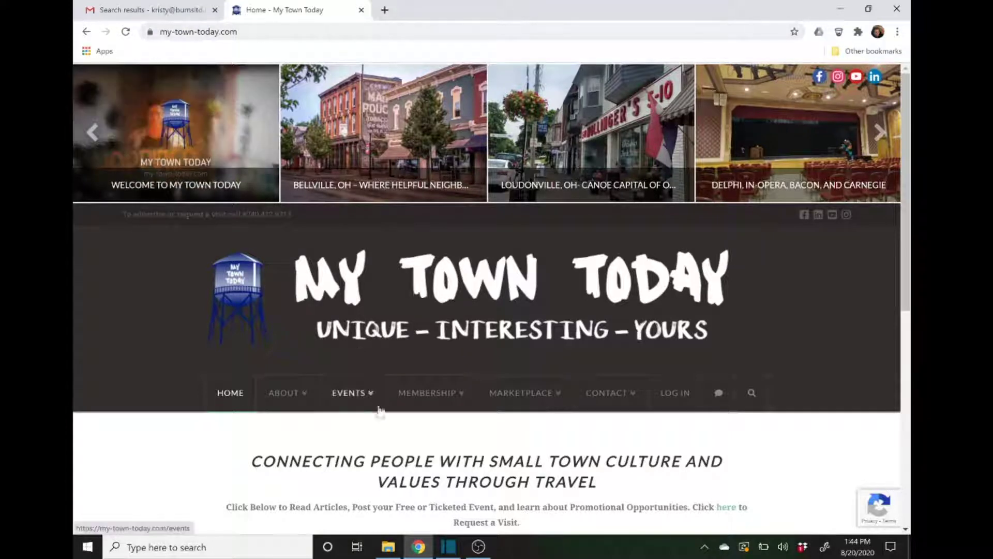
Open the page for adding a ticketed event and follow its sign-up link for a free Events Promoter Membership
mouse_move(373, 404)
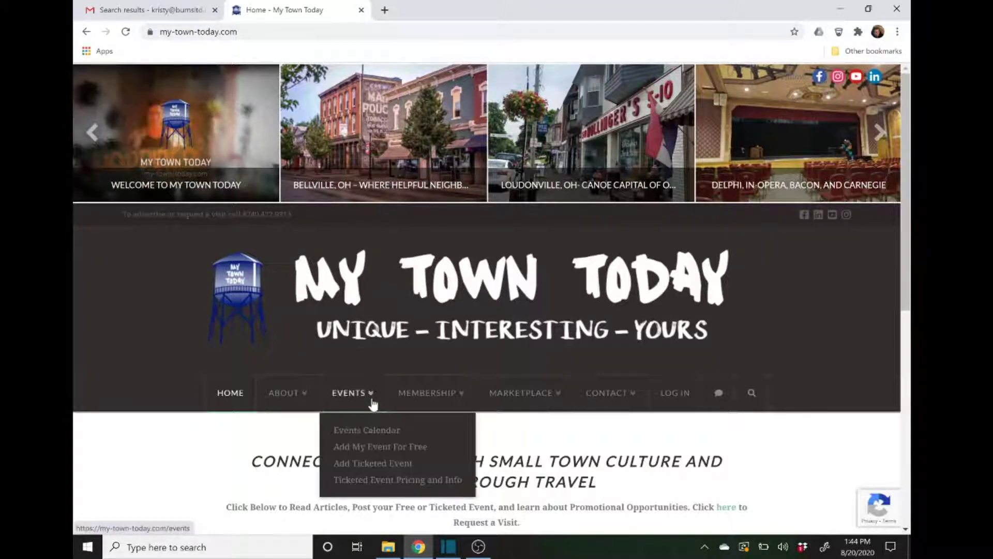
click(397, 465)
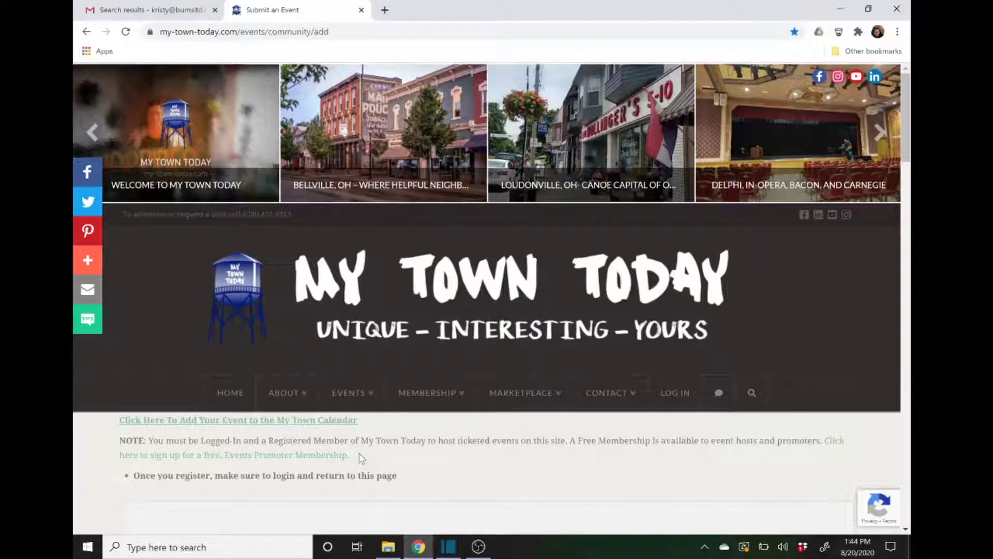
click(319, 457)
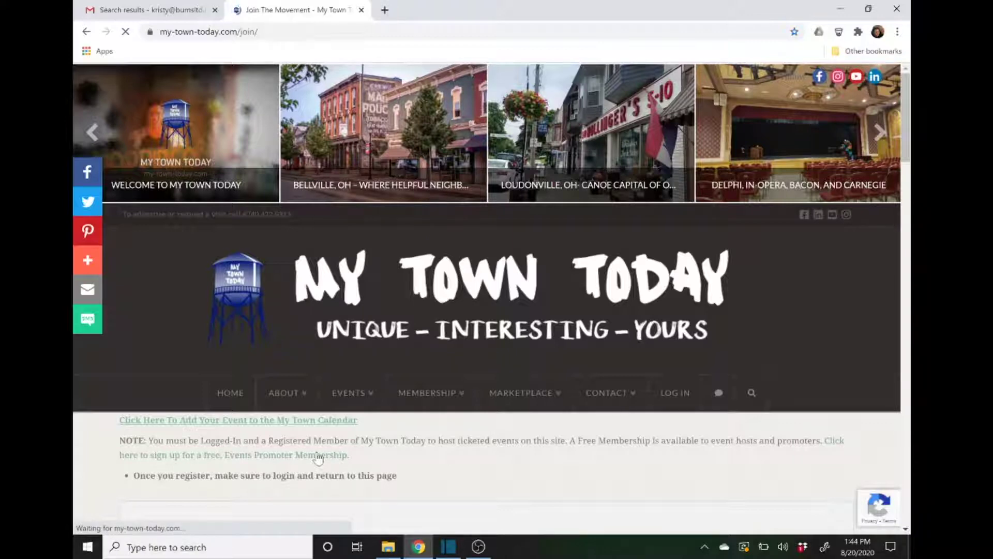
Fill in the new account registration with the member's username, email, first name and last name using the saved suggestions
scroll(318, 458, down, 8)
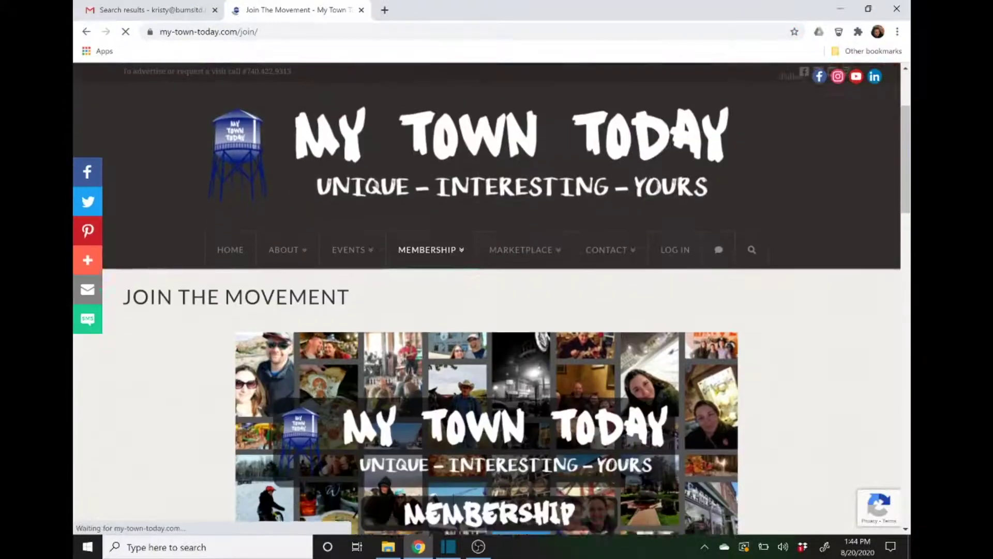
scroll(316, 453, down, 3)
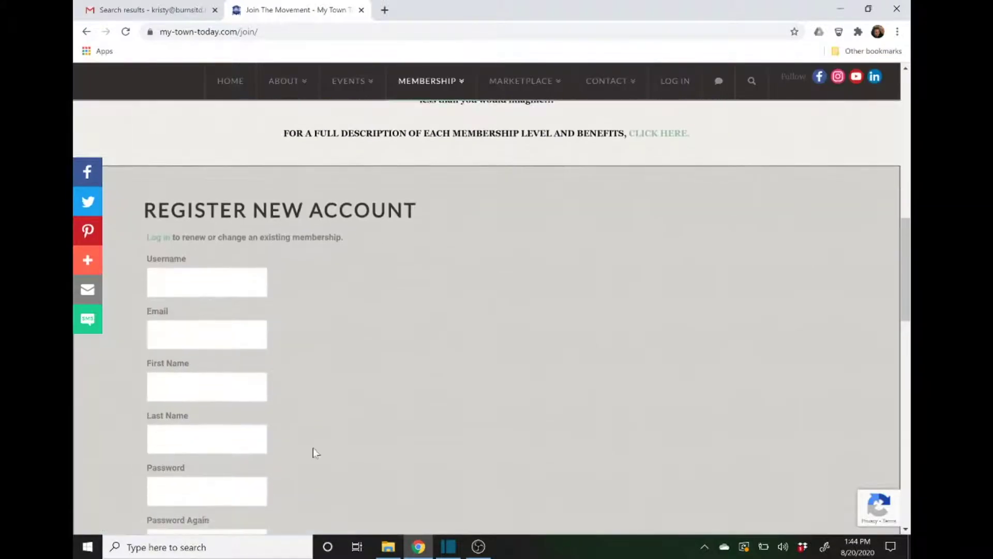
click(207, 287)
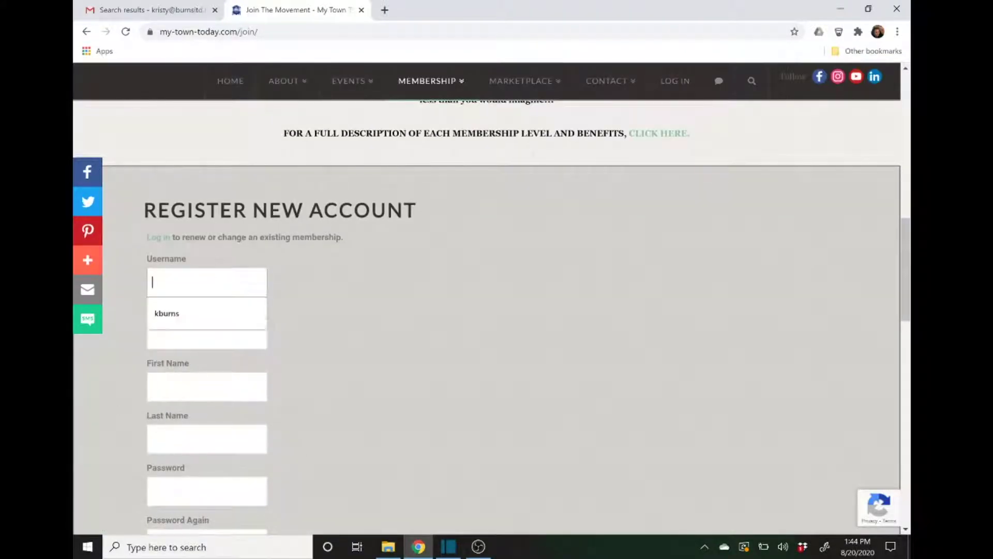
click(214, 311)
click(207, 334)
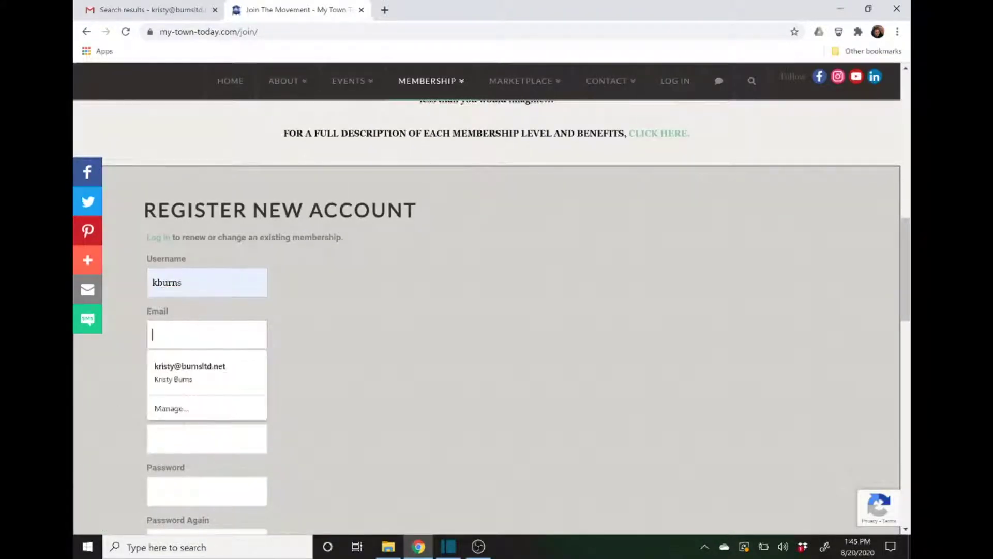
click(201, 369)
Review the membership levels and submit the registration with the free Events Promoter level
scroll(364, 269, down, 4)
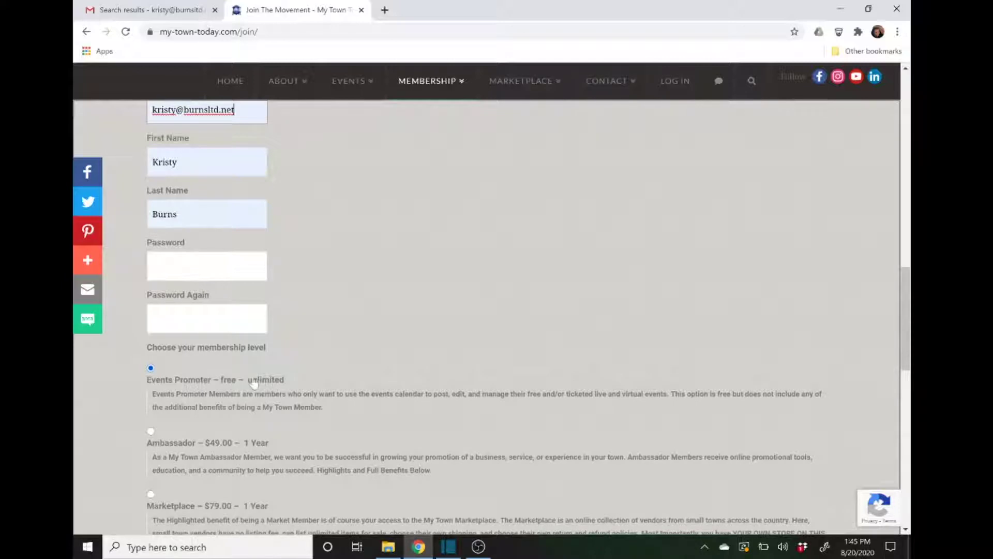
scroll(416, 381, down, 4)
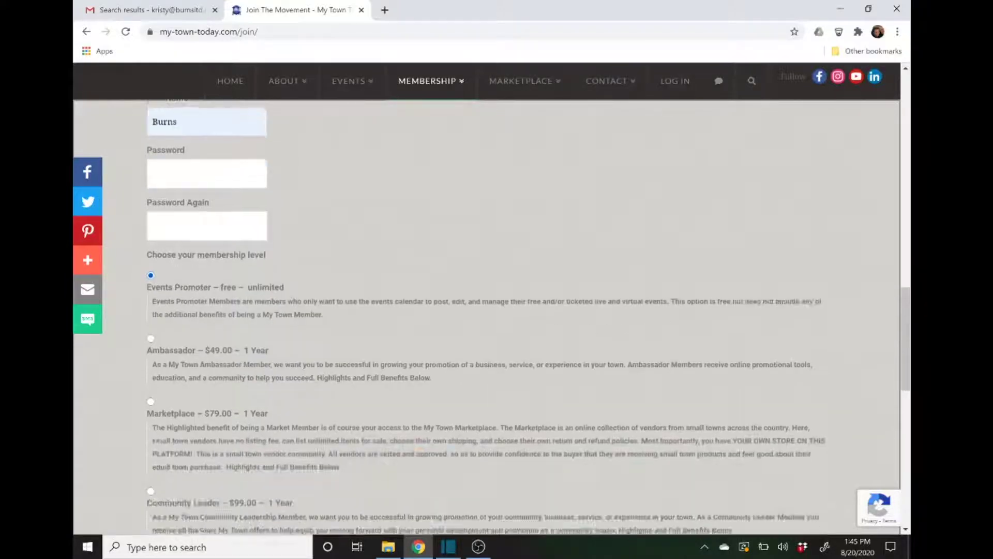
scroll(288, 359, down, 5)
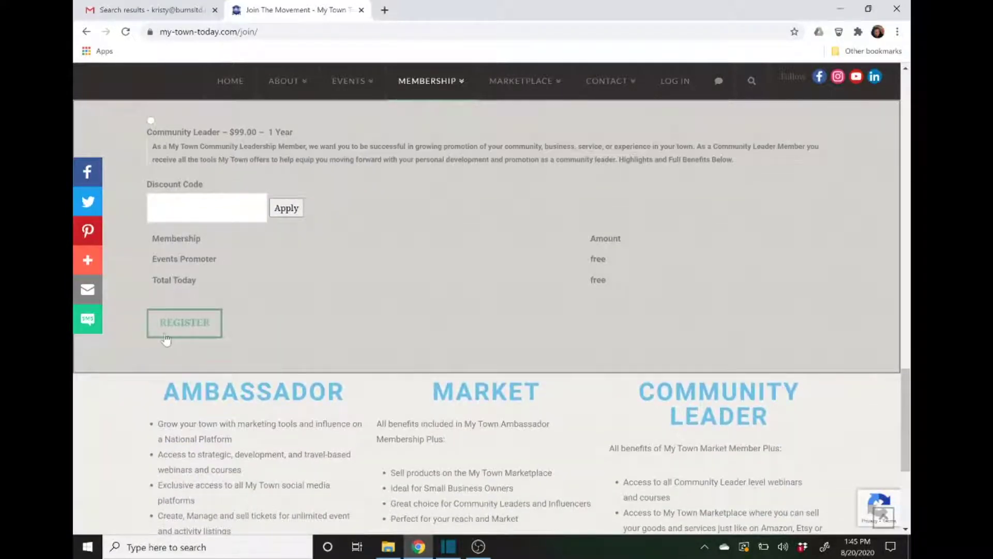
click(165, 331)
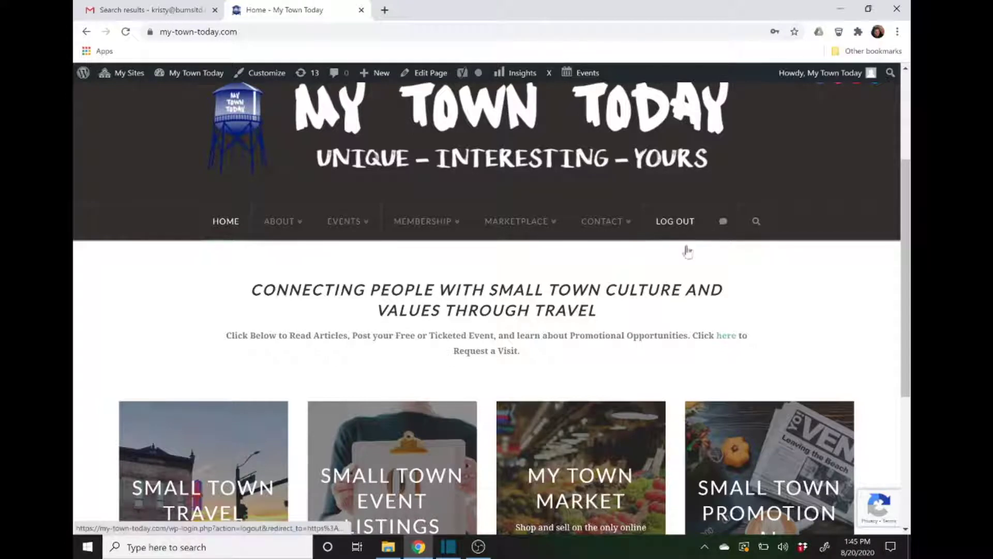
Go to the Add New Event form for a ticketed event
mouse_move(356, 231)
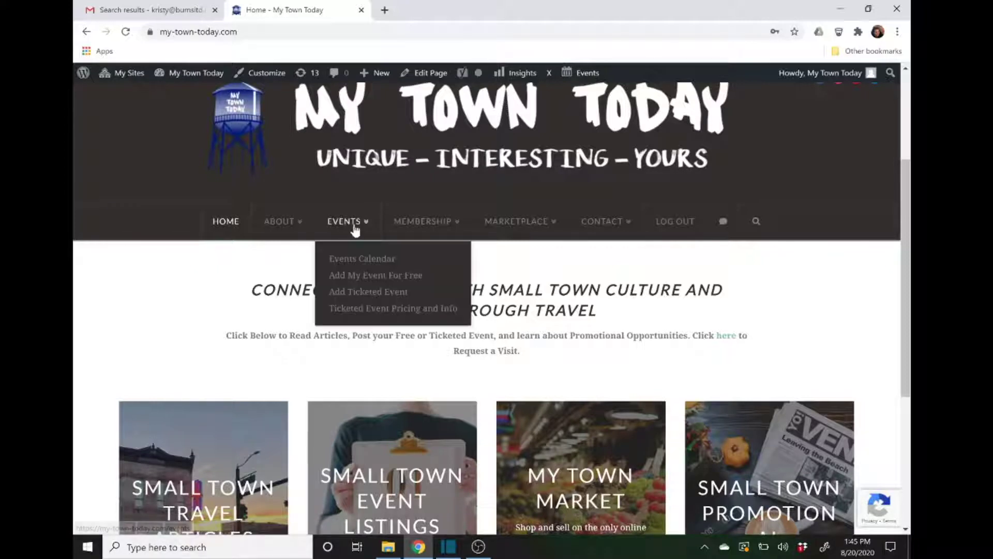
click(361, 293)
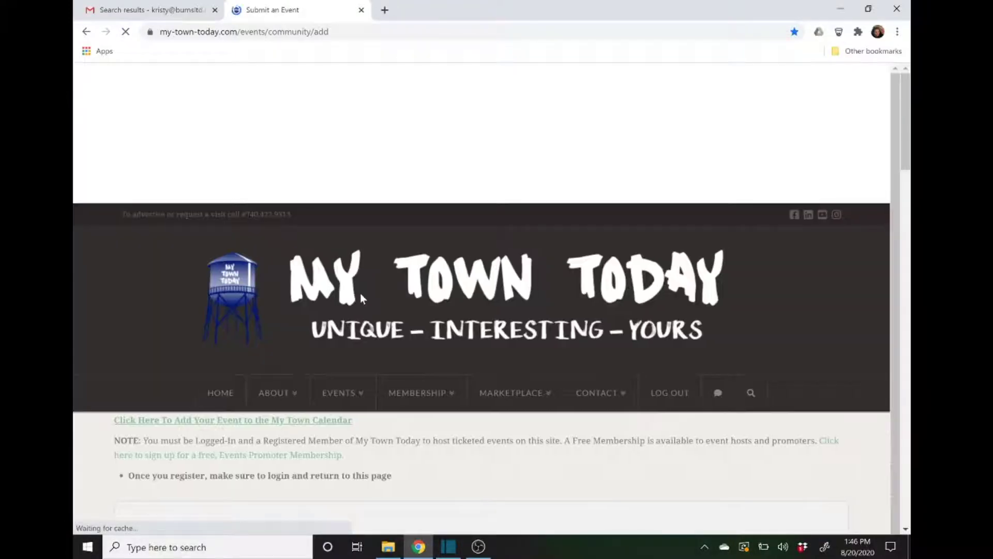
scroll(360, 293, down, 7)
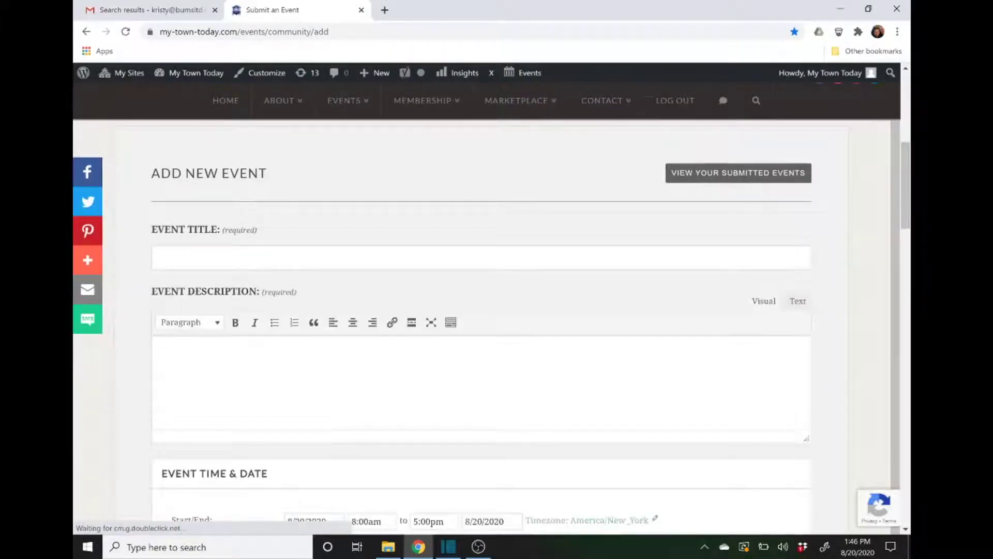
Enter "My Town Today Events and Ticketing Tutorial" as both the event title and the event description
click(157, 257)
text(My Town Today Events and Ticketing Tutorial)
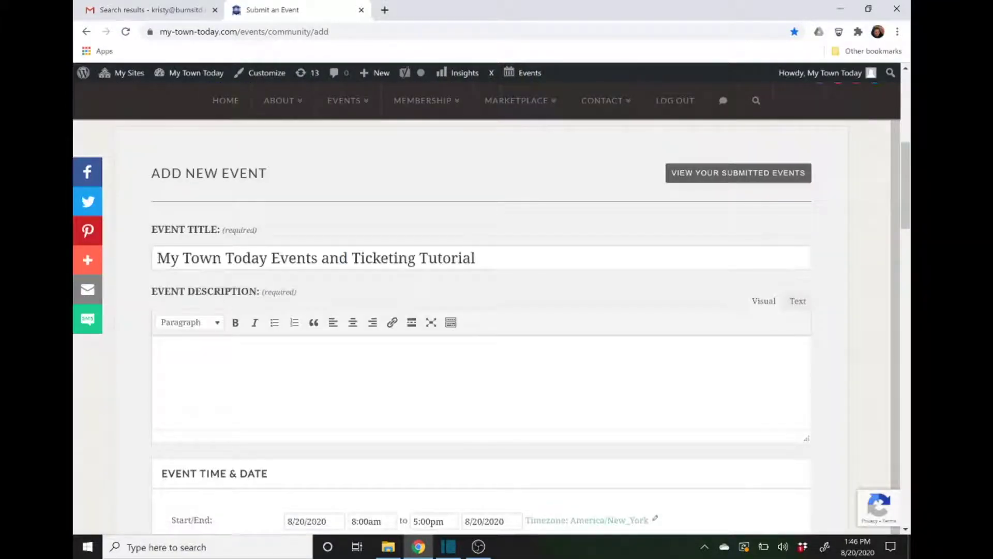
click(455, 342)
text(My Town Today Events and Ticketing Tutorial)
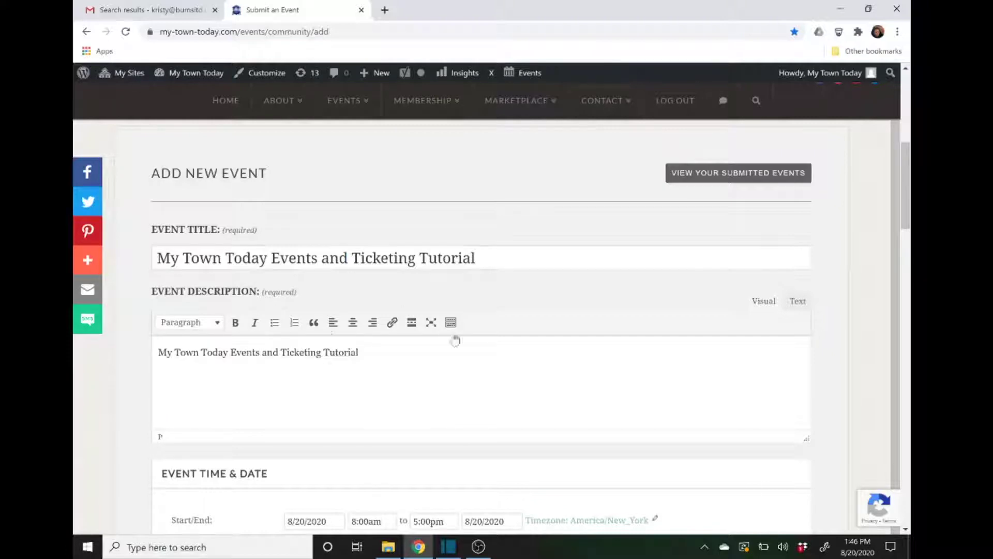
Set the event's start date to 8/26/2020
scroll(455, 341, down, 2)
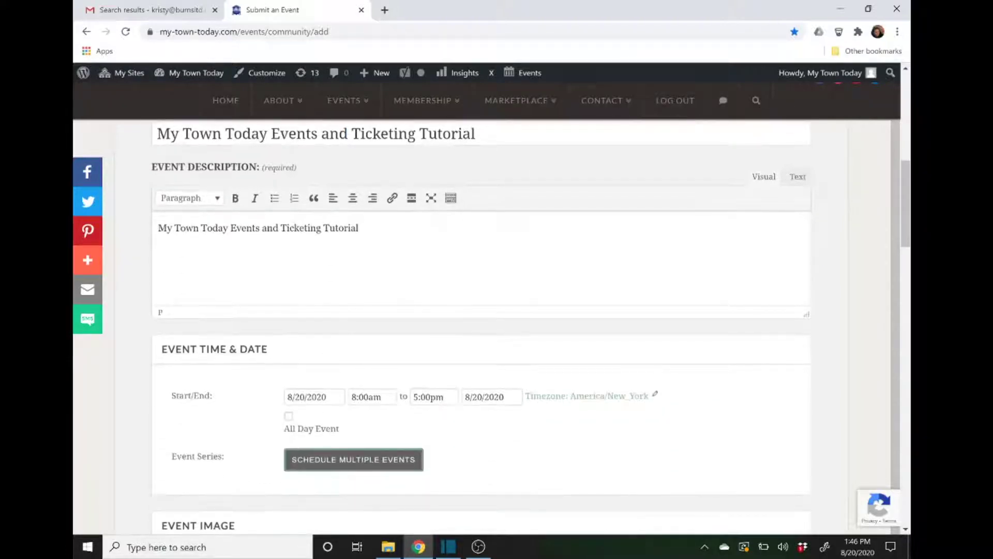
click(313, 397)
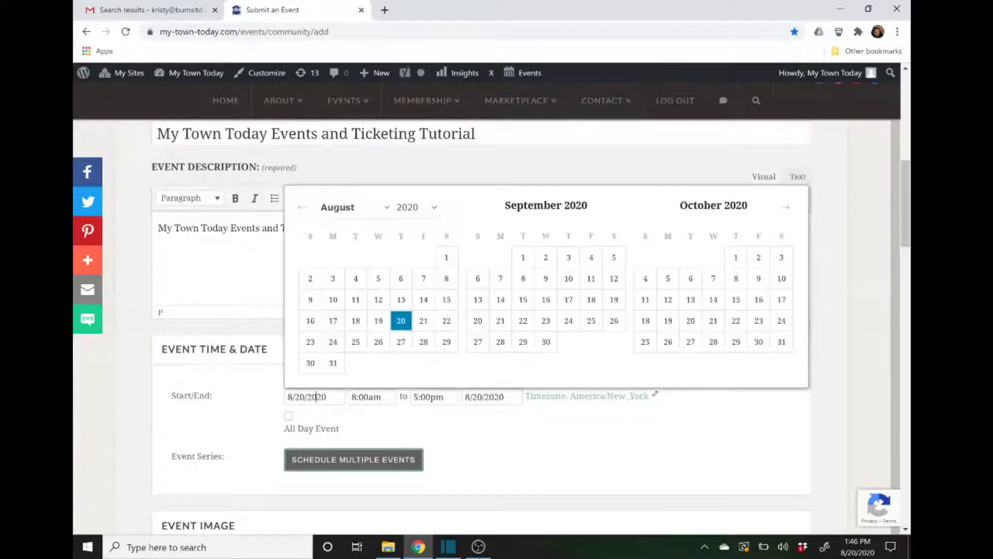
click(375, 346)
Choose the file "Virtual Events My Town Logo .jpg" as the event image
scroll(375, 349, down, 6)
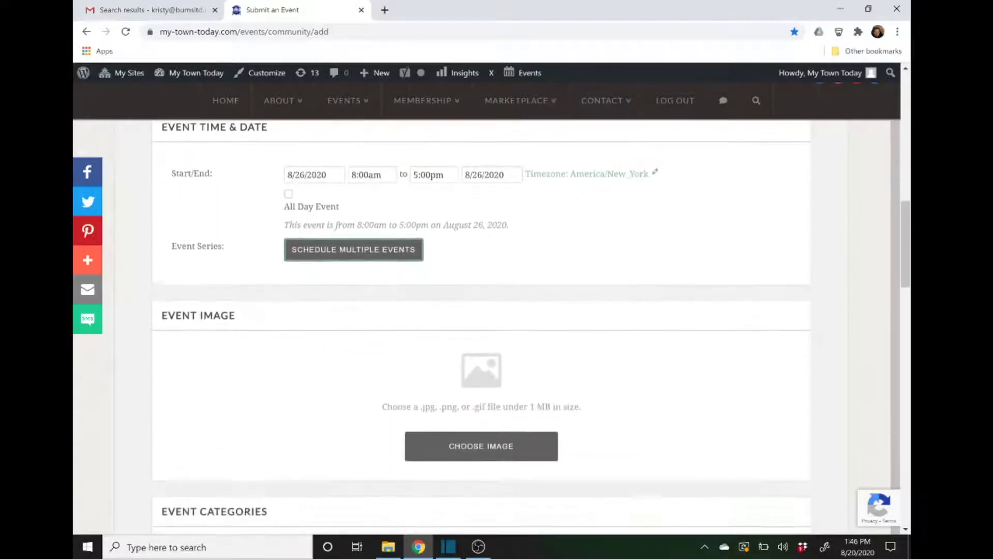
scroll(300, 388, up, 1)
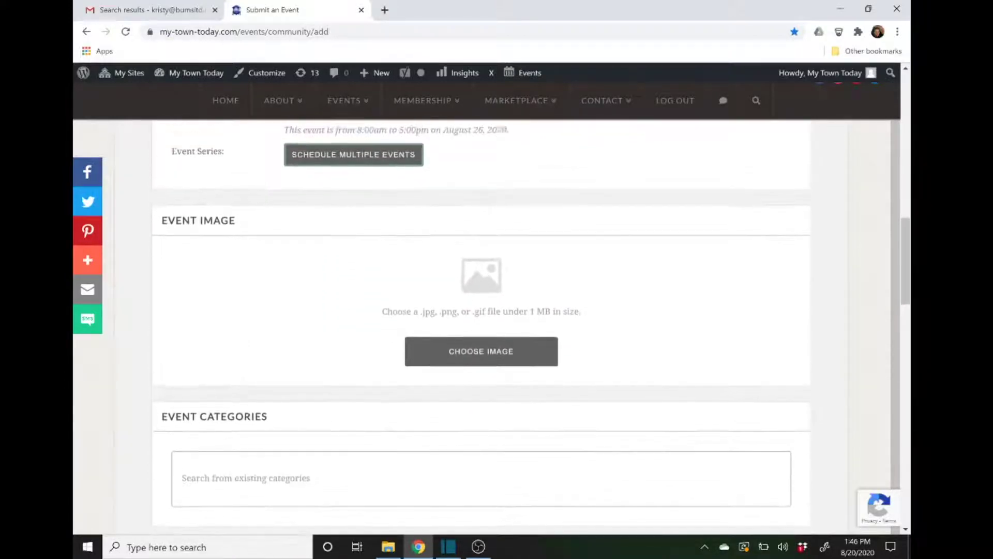
click(478, 365)
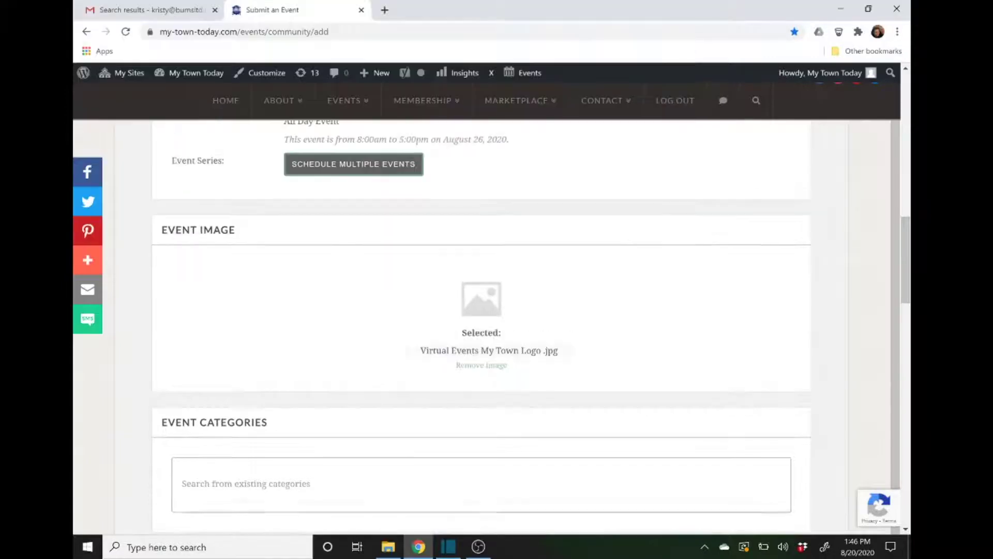
Assign the existing category Virtual Event to the event
click(478, 482)
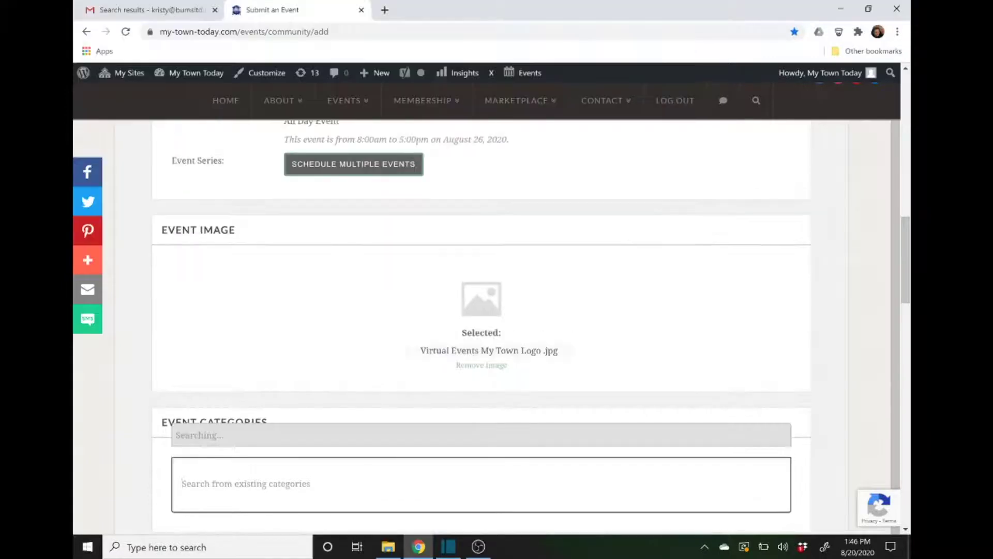
scroll(478, 482, down, 2)
scroll(159, 272, down, 3)
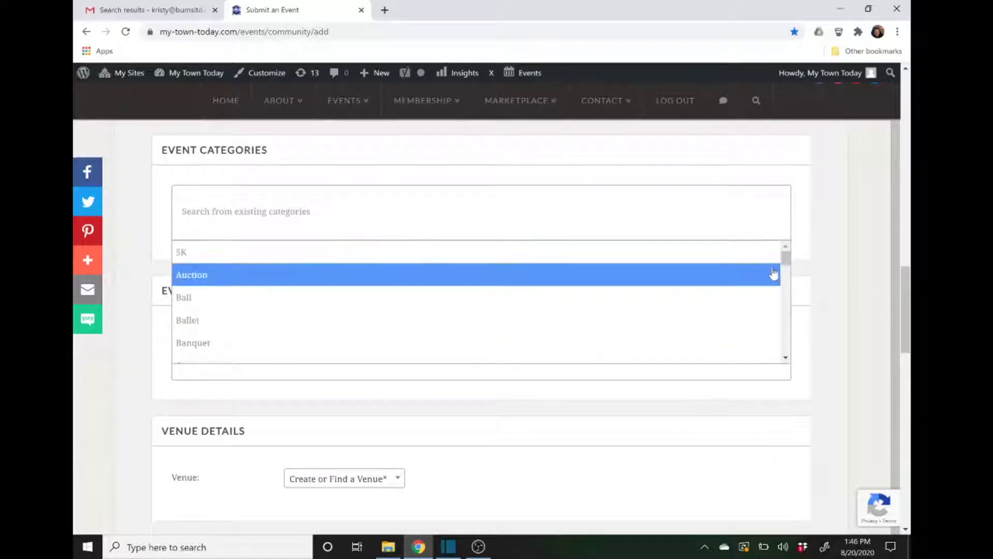
drag(785, 261, 785, 357)
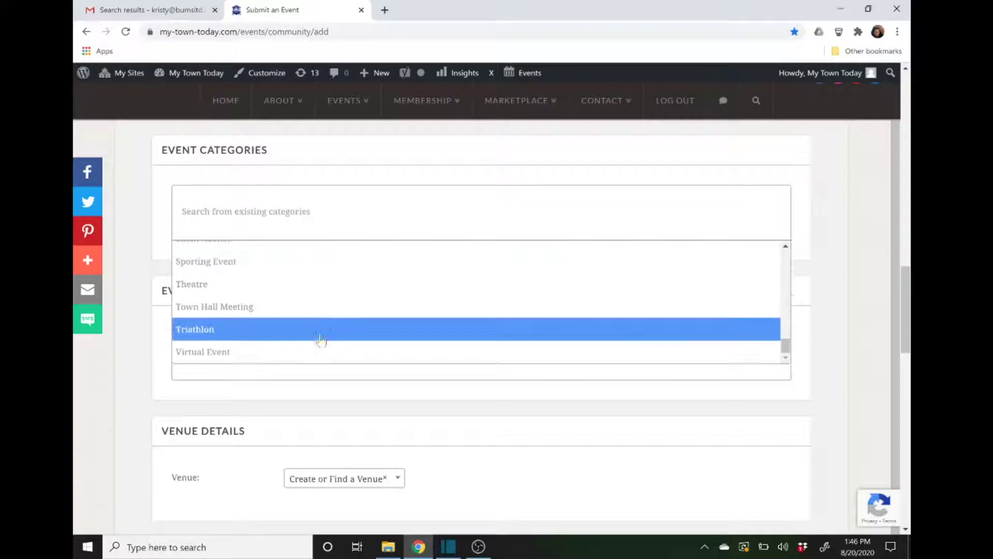
click(319, 355)
Find the existing tag Virtual Events and add it to the event tags
click(319, 355)
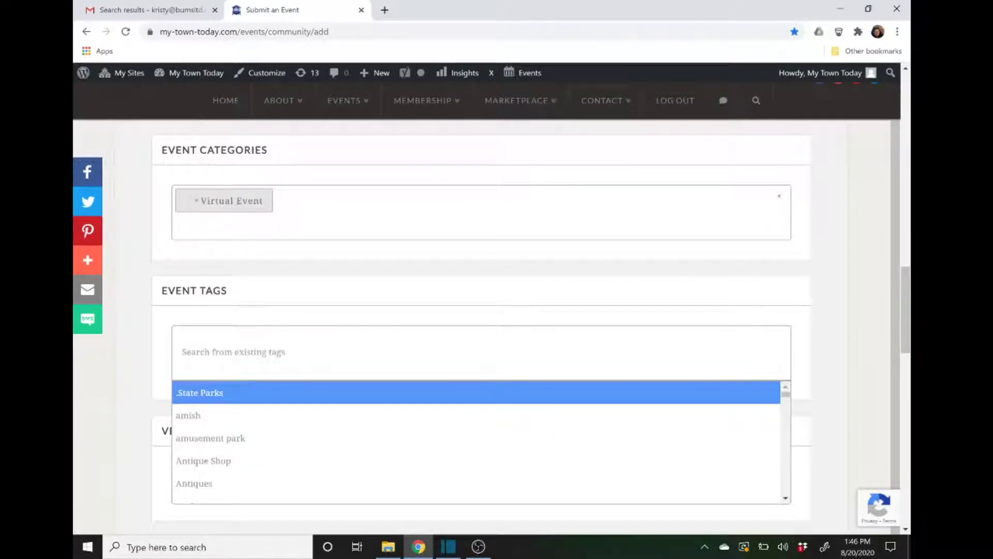
scroll(787, 401, down, 10)
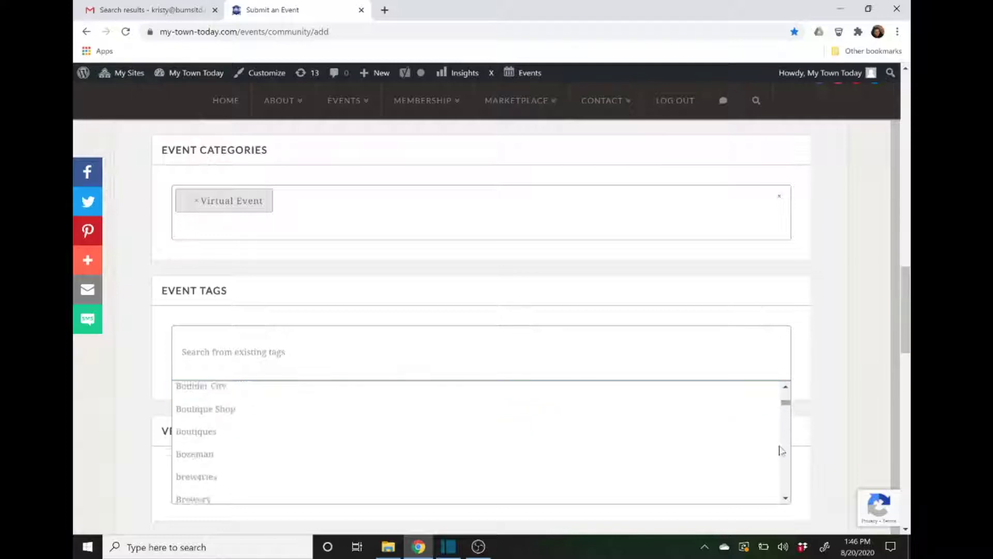
scroll(785, 491, down, 5)
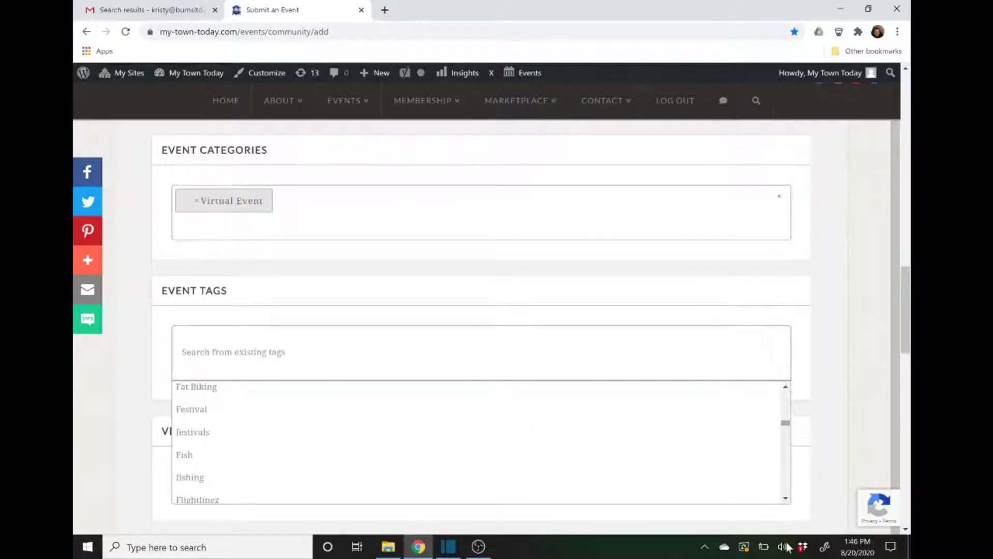
scroll(785, 420, down, 10)
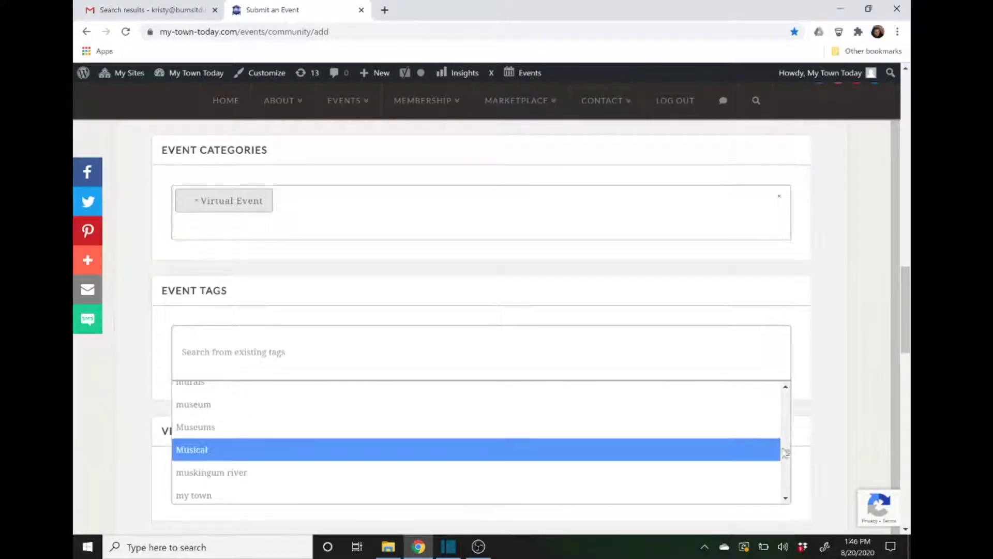
drag(785, 451, 785, 494)
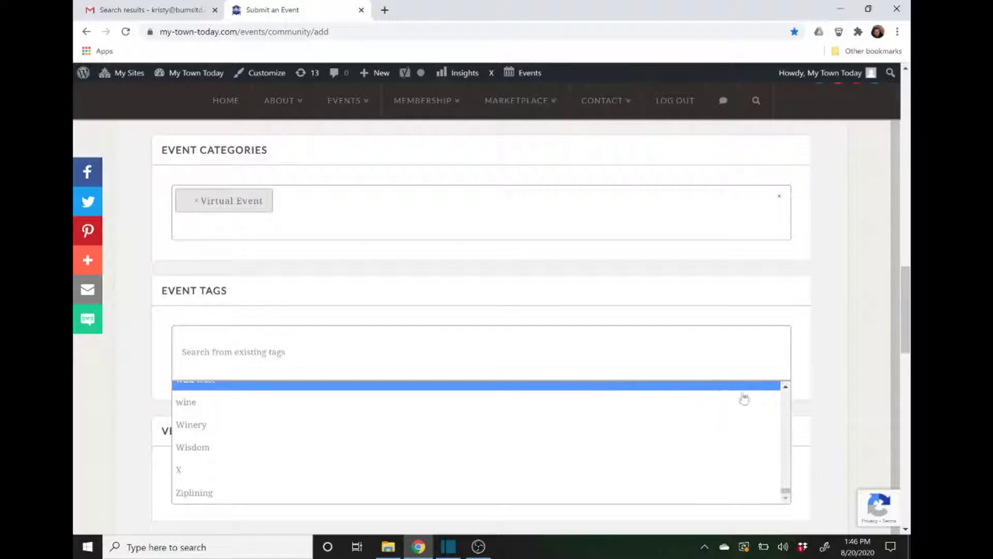
click(785, 387)
click(785, 388)
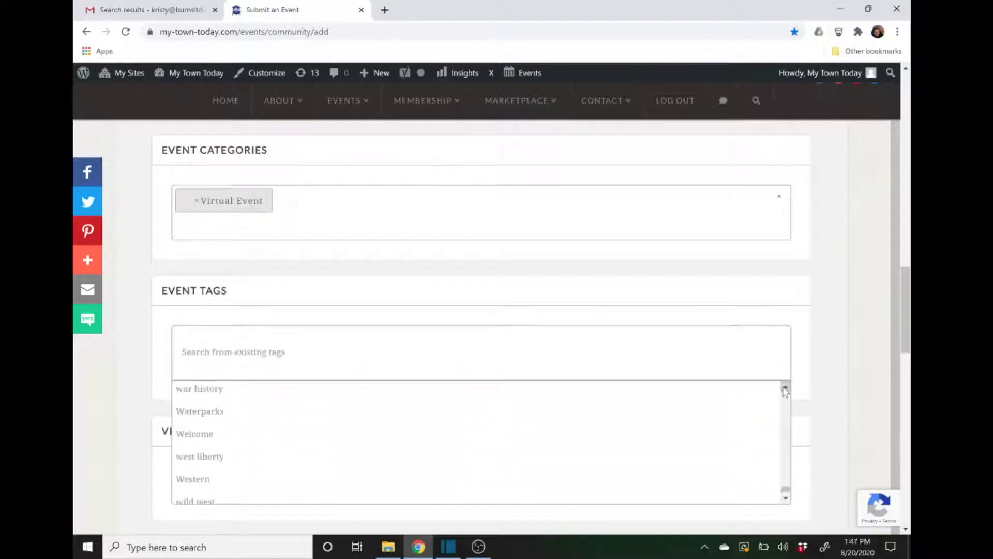
click(785, 388)
click(784, 388)
click(785, 388)
click(786, 388)
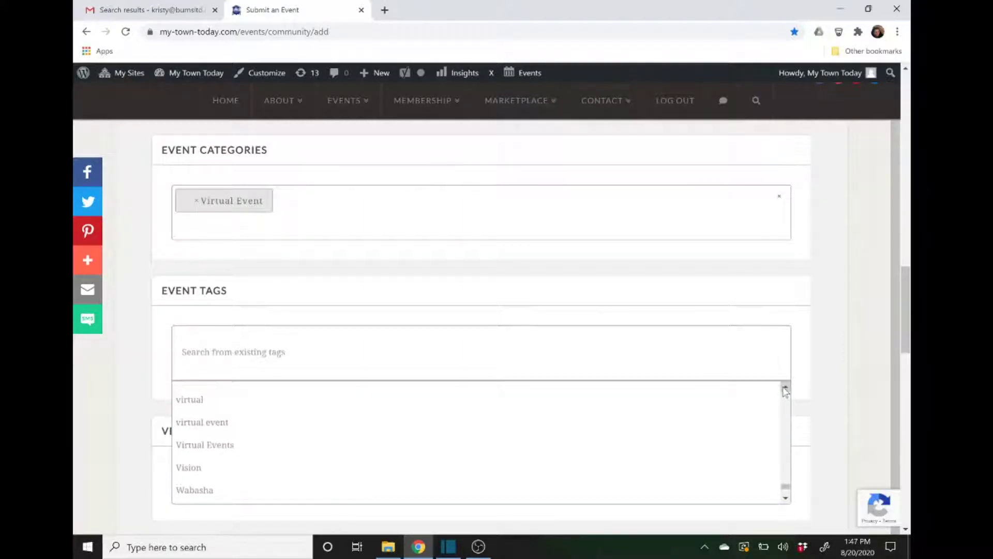
click(393, 443)
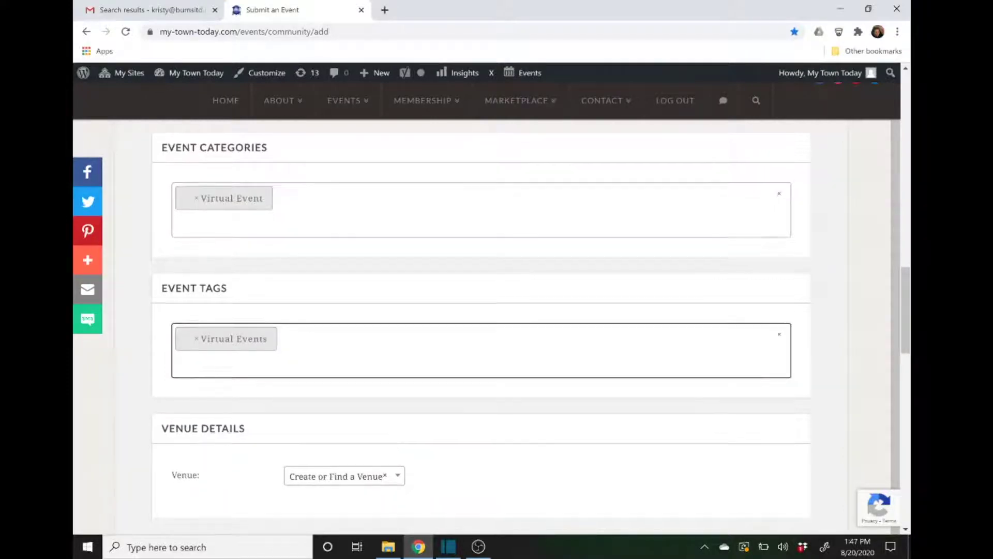
Set the event's venue to the existing Virtual entry and its organizer to My Town Today
scroll(395, 441, down, 3)
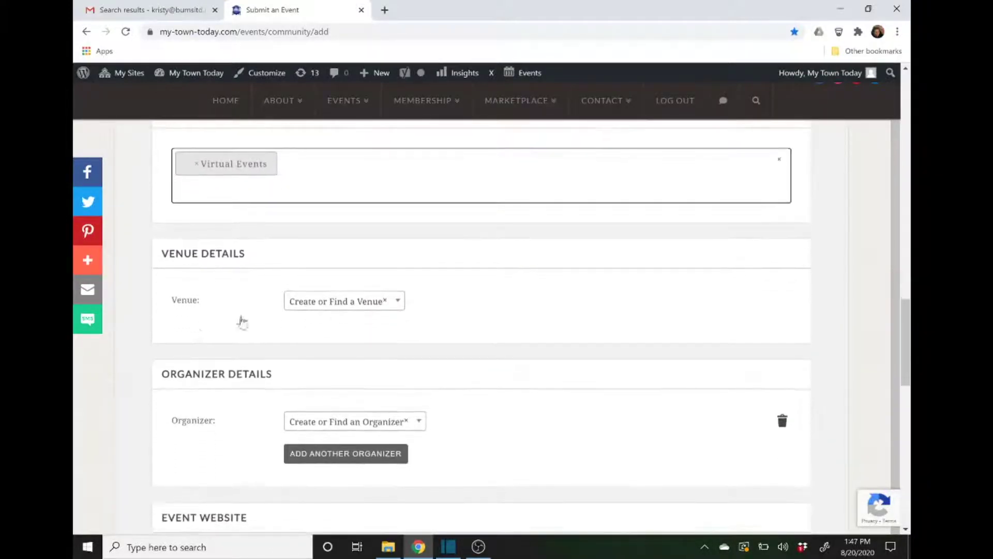
click(397, 302)
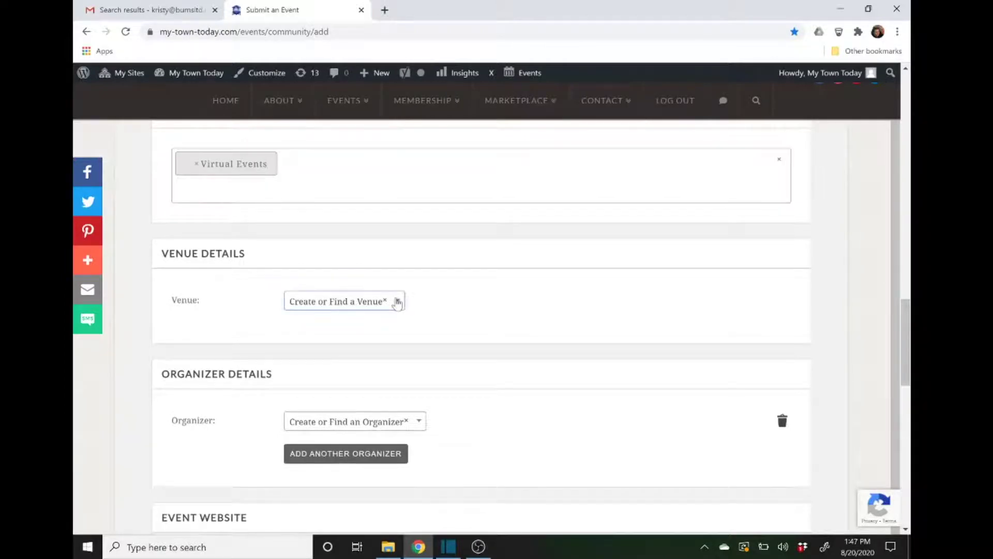
click(396, 302)
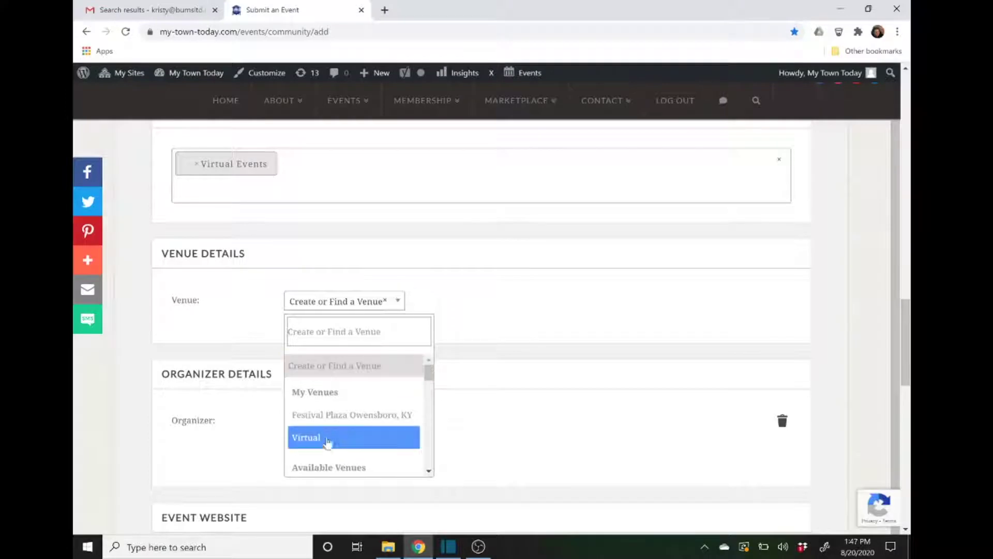
click(326, 438)
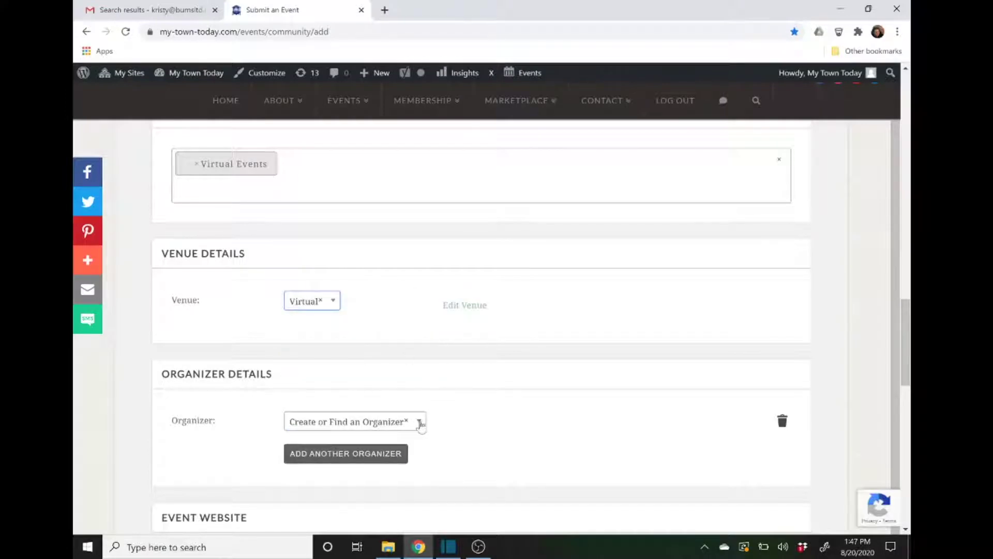
click(420, 423)
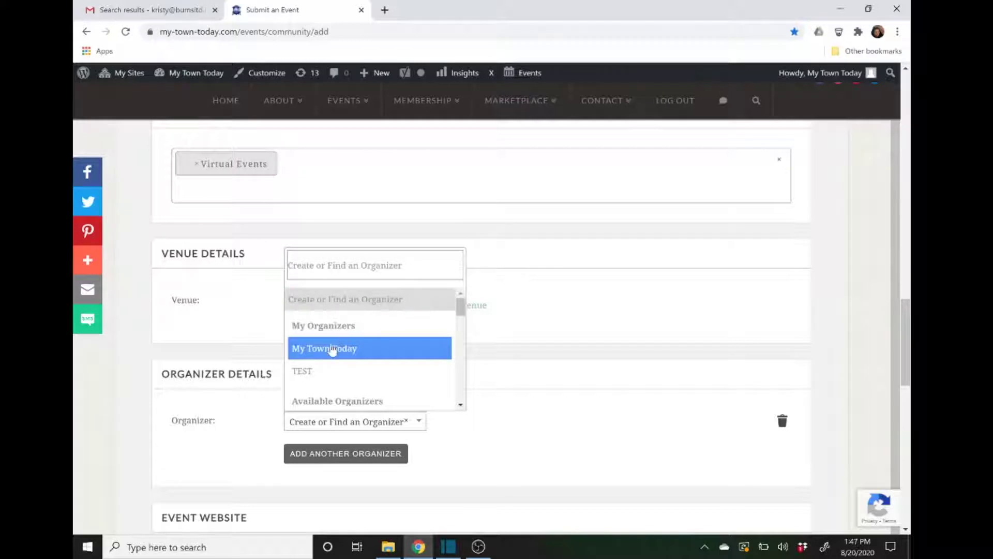
click(333, 350)
Set the event website's external link to my-town-today.com
scroll(433, 421, down, 2)
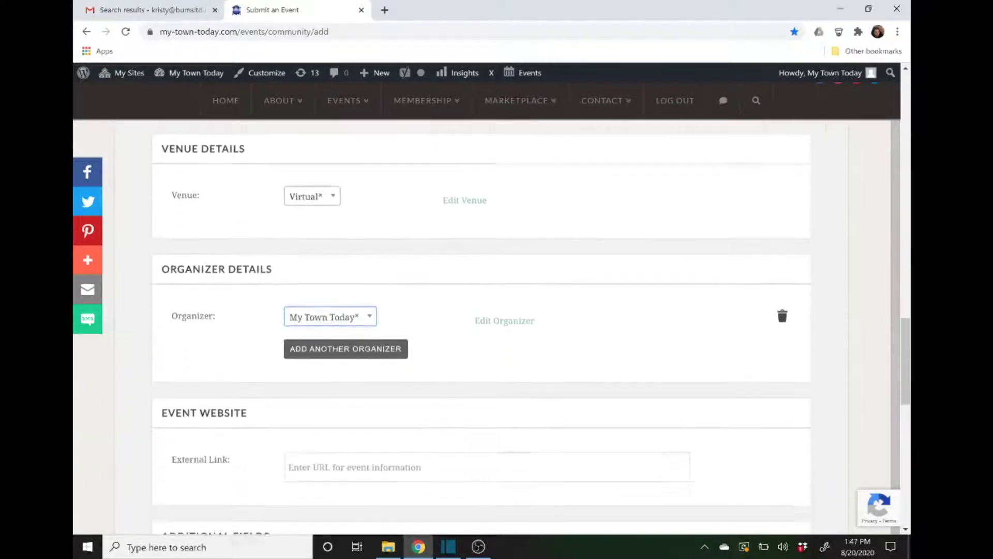
scroll(433, 421, down, 3)
click(357, 313)
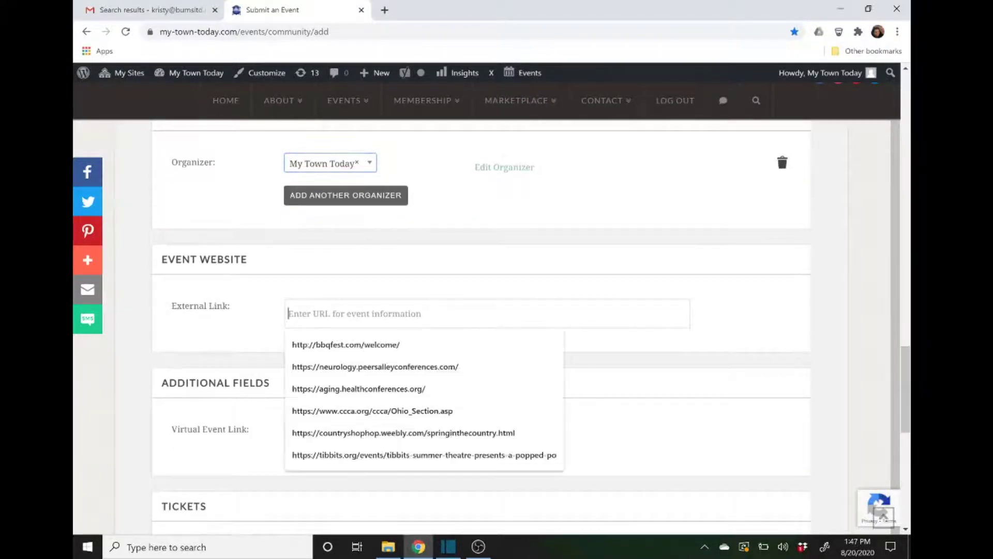
text(my)
click(368, 345)
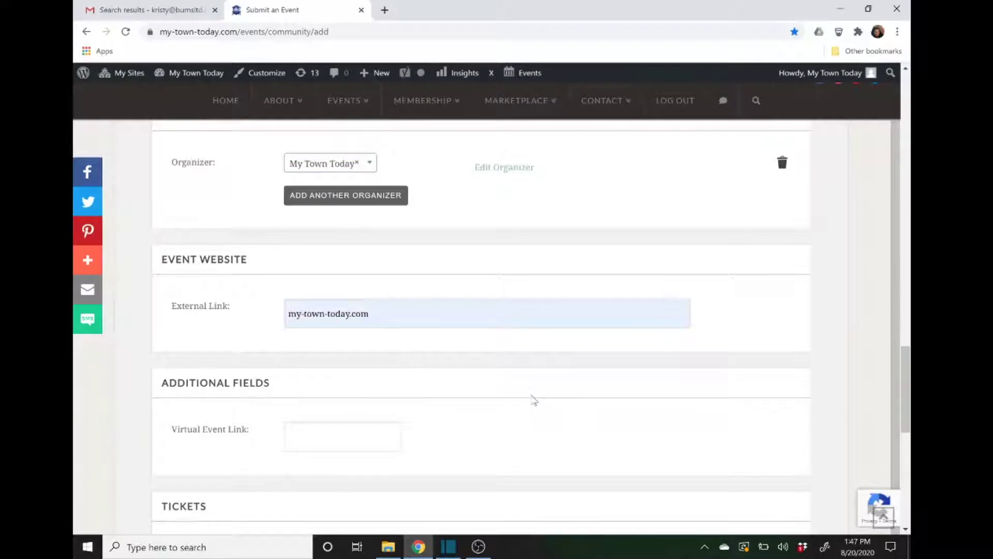
Start a new ticket for the event with the type Virtual and a price of 50.00
scroll(533, 400, down, 2)
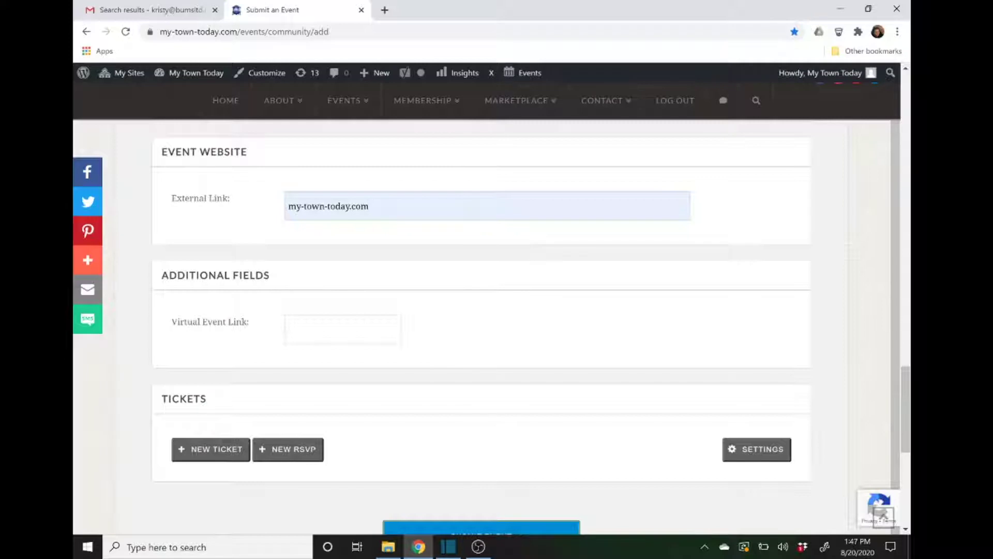
click(207, 446)
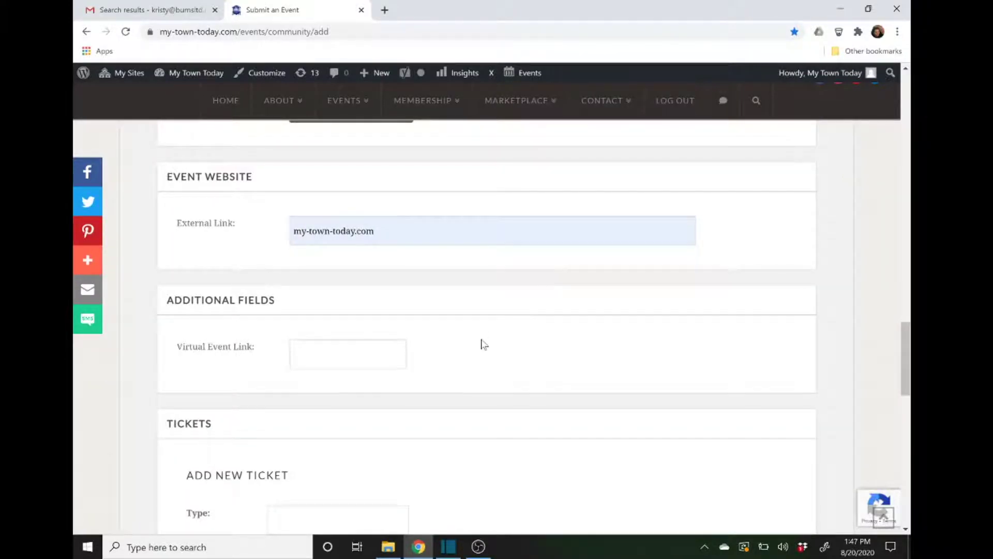
scroll(481, 344, down, 1)
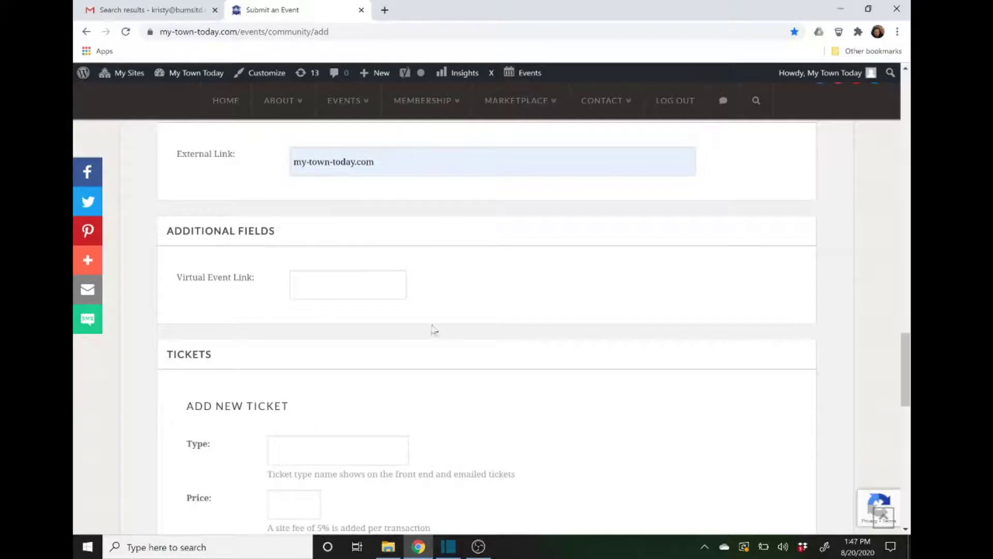
scroll(405, 325, down, 1)
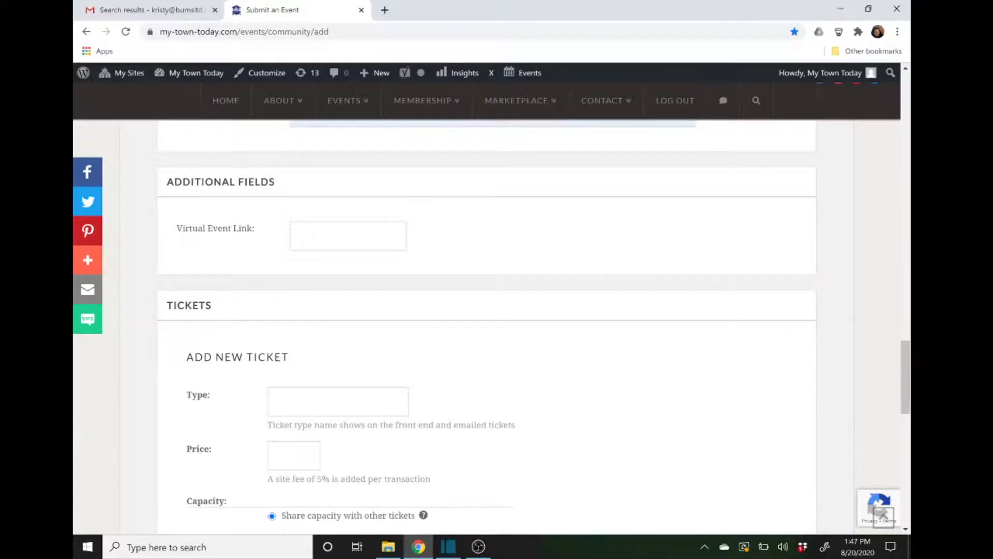
scroll(485, 268, down, 3)
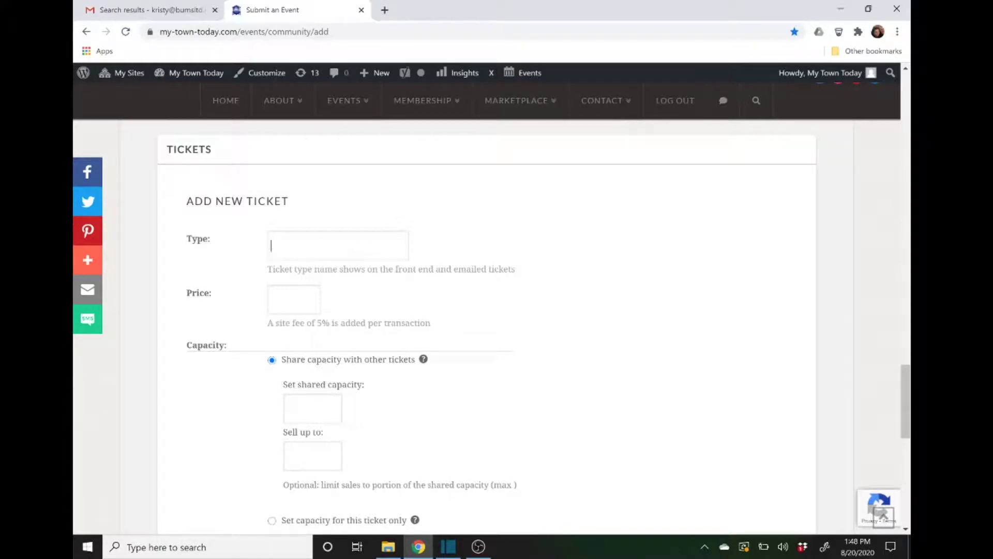
text(Virtual)
key(Tab)
text(50.00)
right_click(288, 406)
click(564, 429)
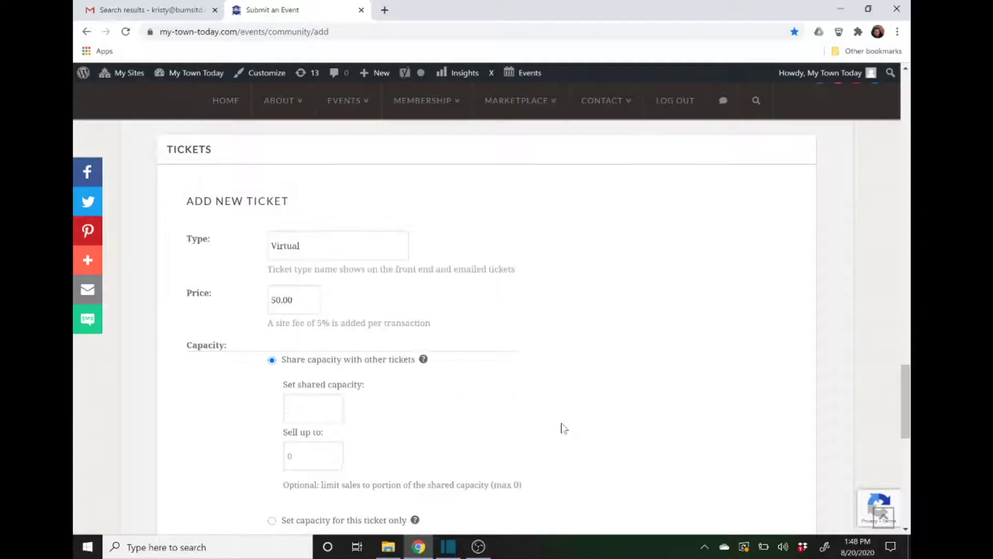
Set the ticket's shared capacity to 150
scroll(564, 428, down, 1)
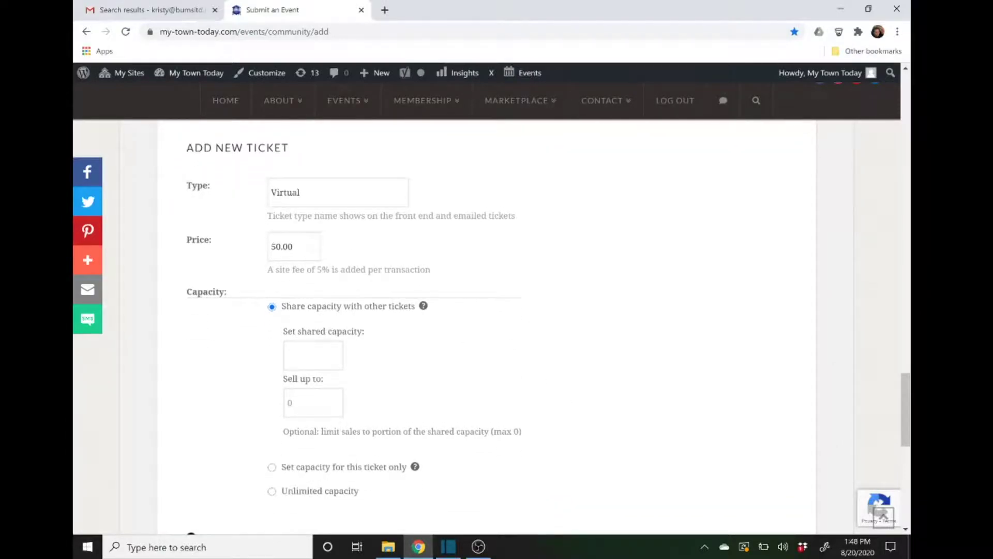
scroll(486, 326, down, 1)
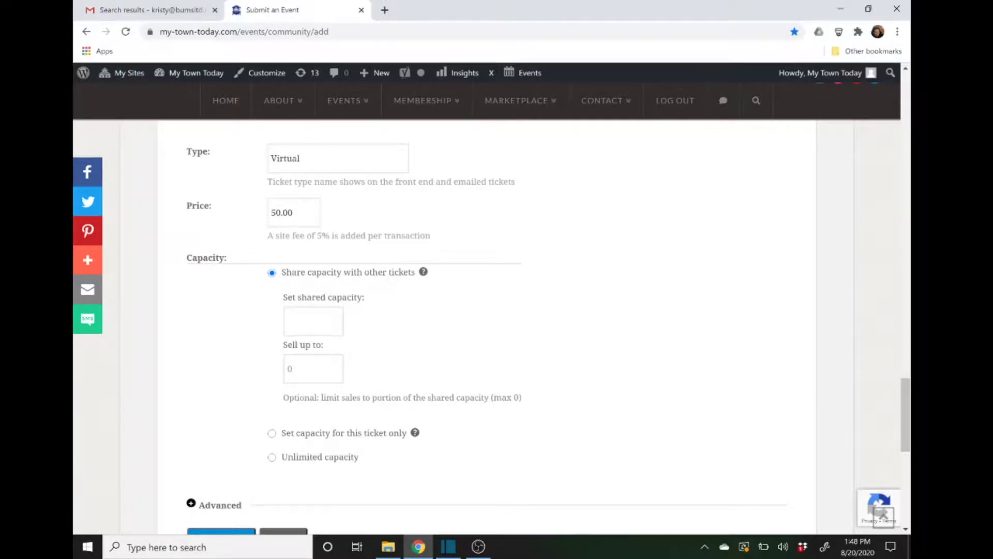
click(287, 318)
text(150)
key(Tab)
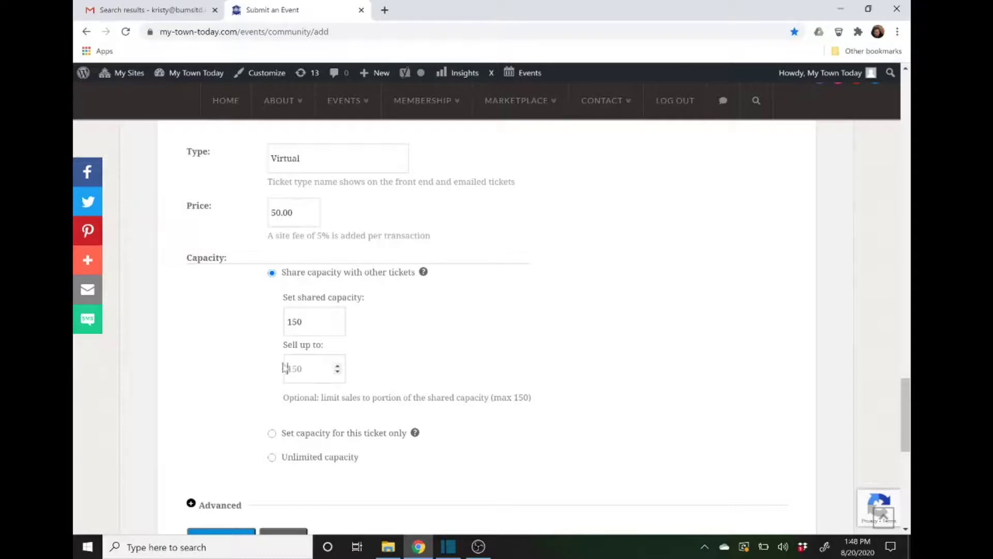
Save the ticket with unlimited capacity and submit the event
click(272, 458)
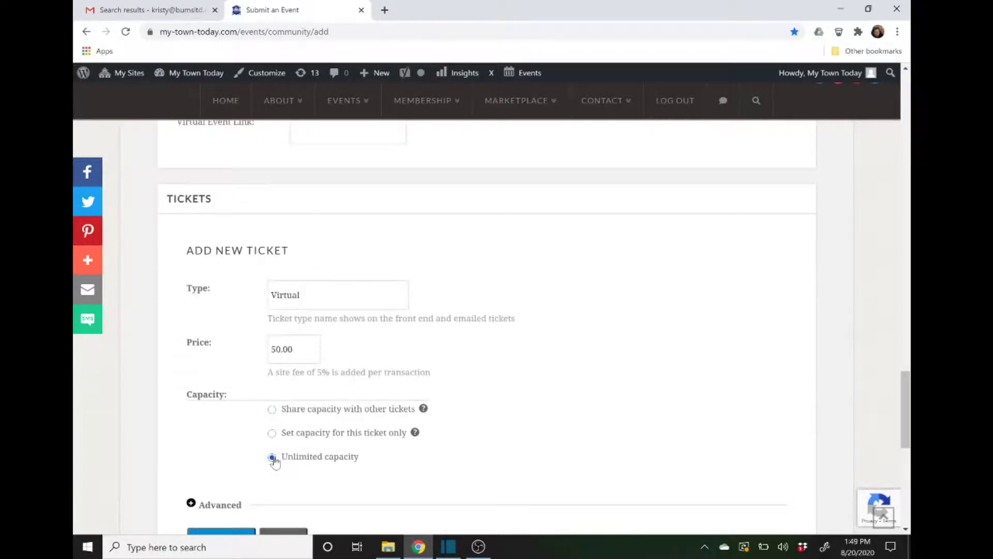
scroll(274, 462, down, 2)
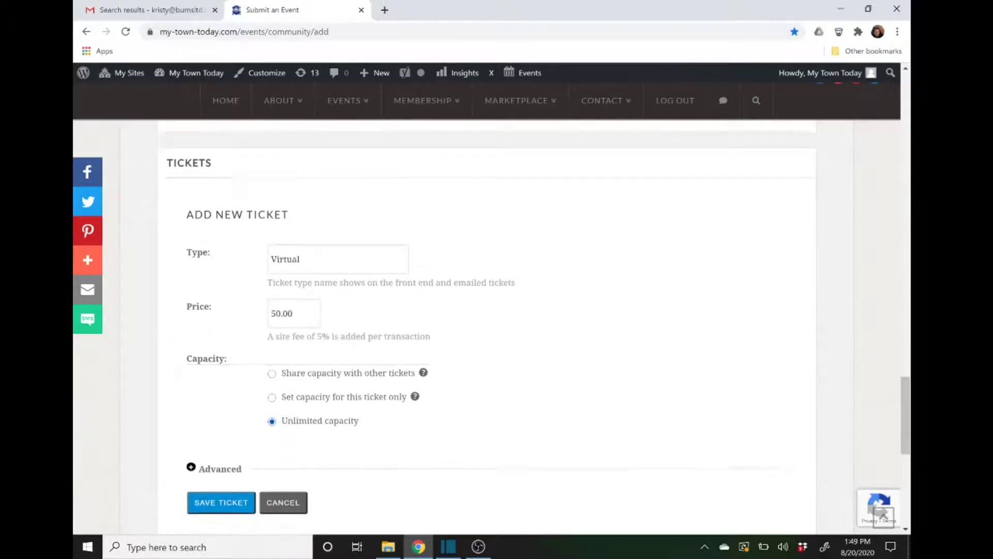
scroll(274, 462, down, 1)
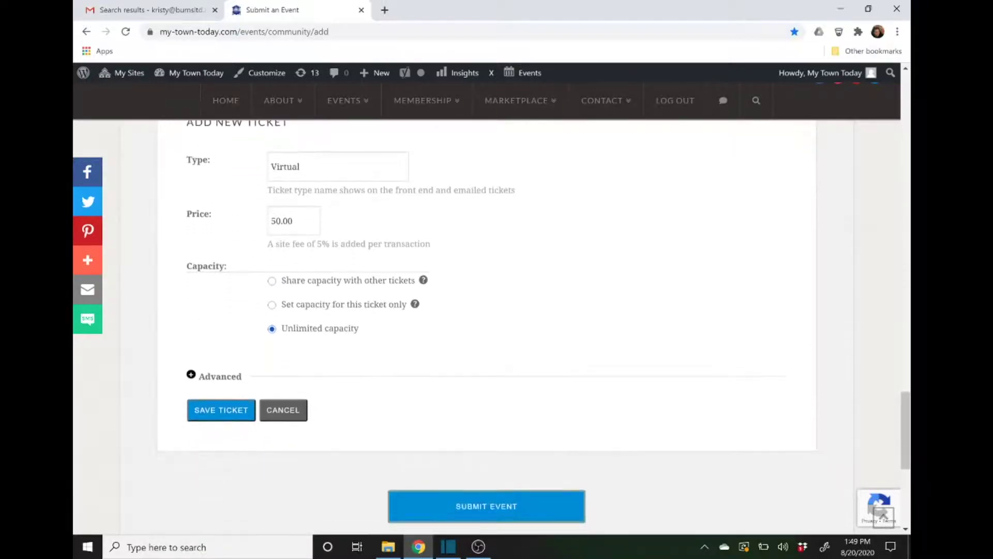
scroll(486, 326, down, 1)
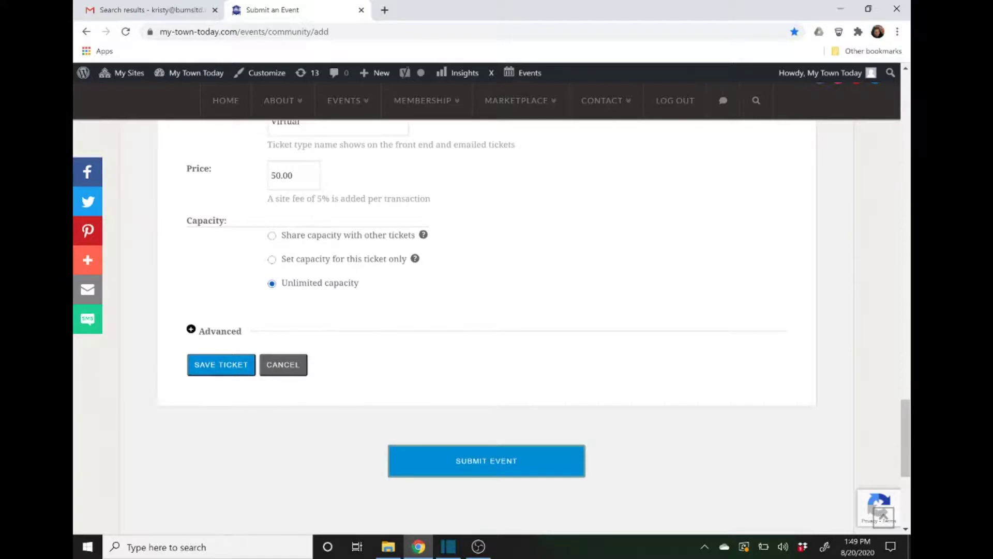
scroll(487, 326, down, 1)
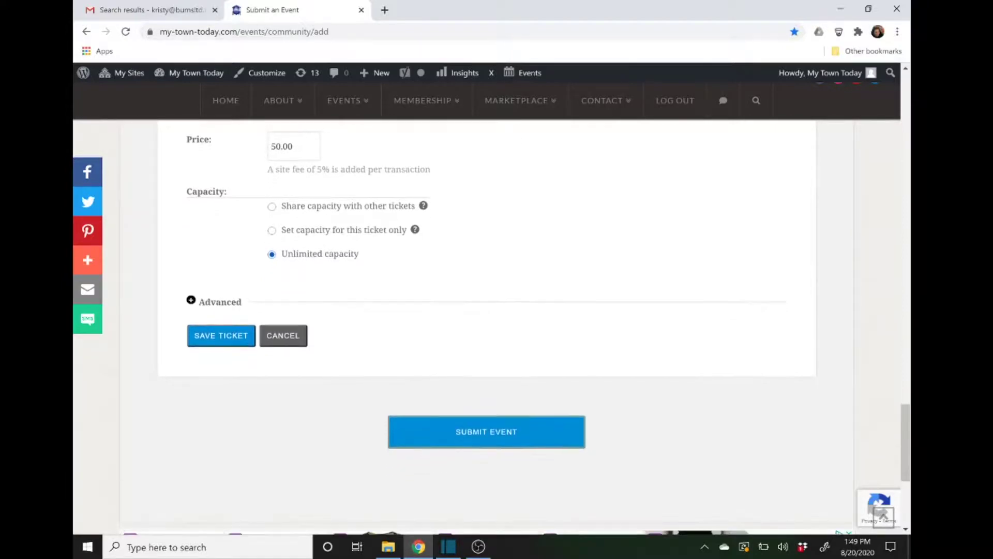
scroll(486, 326, down, 1)
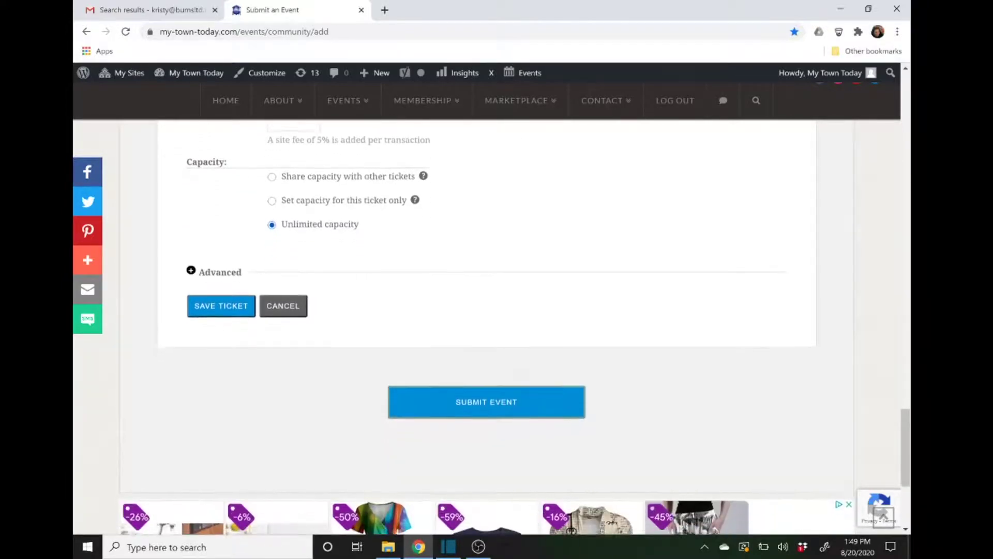
click(221, 301)
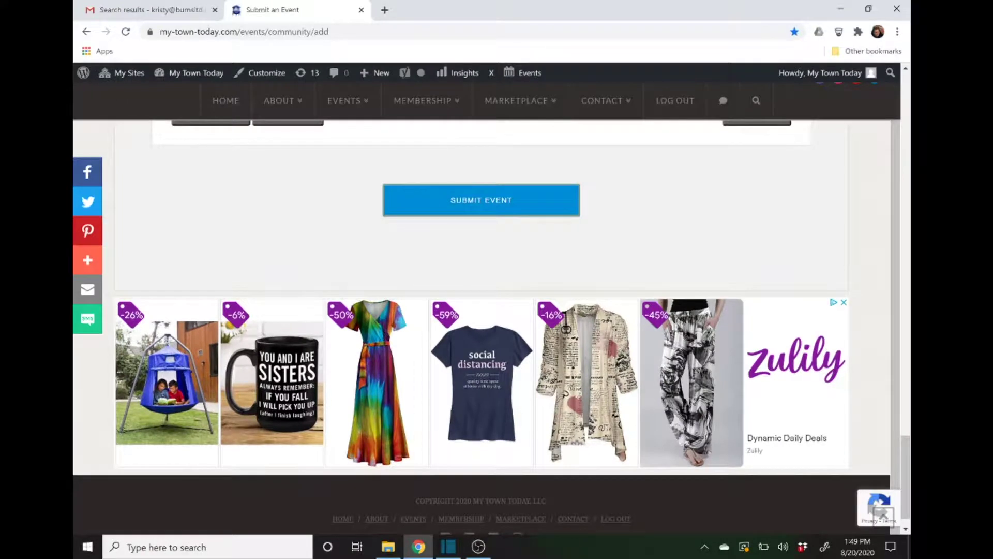
click(481, 200)
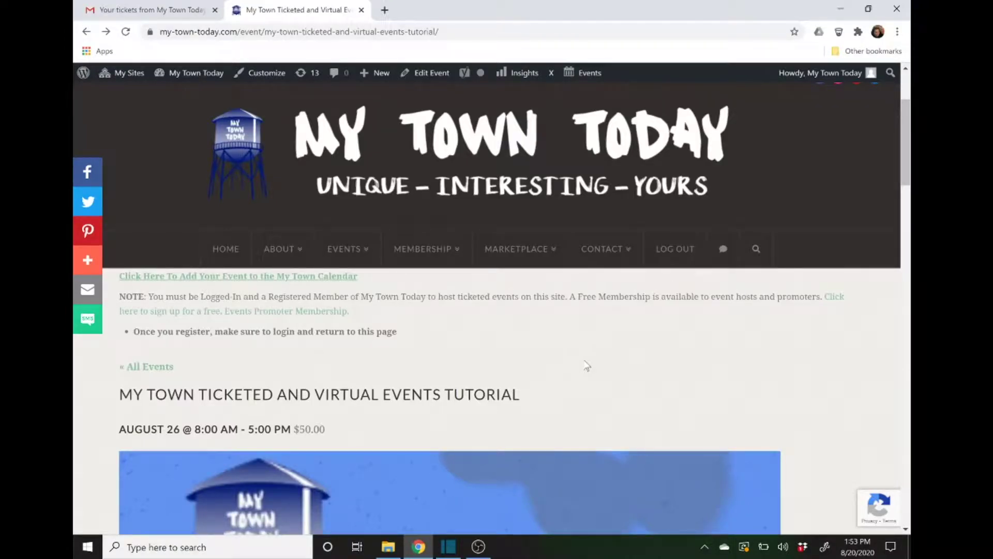
Order two Virtual tickets from the published event page and proceed to checkout
scroll(586, 366, down, 2)
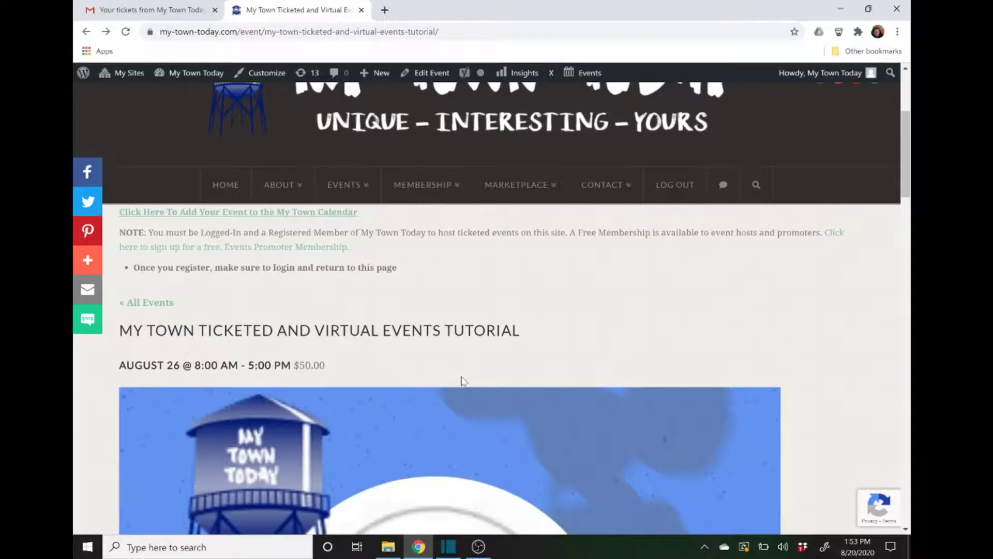
scroll(489, 326, down, 15)
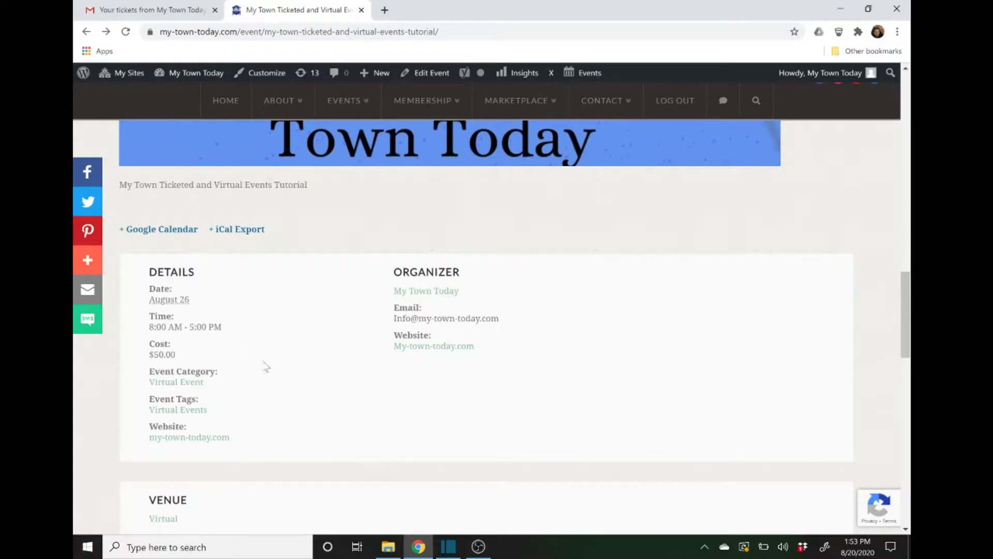
scroll(244, 421, down, 3)
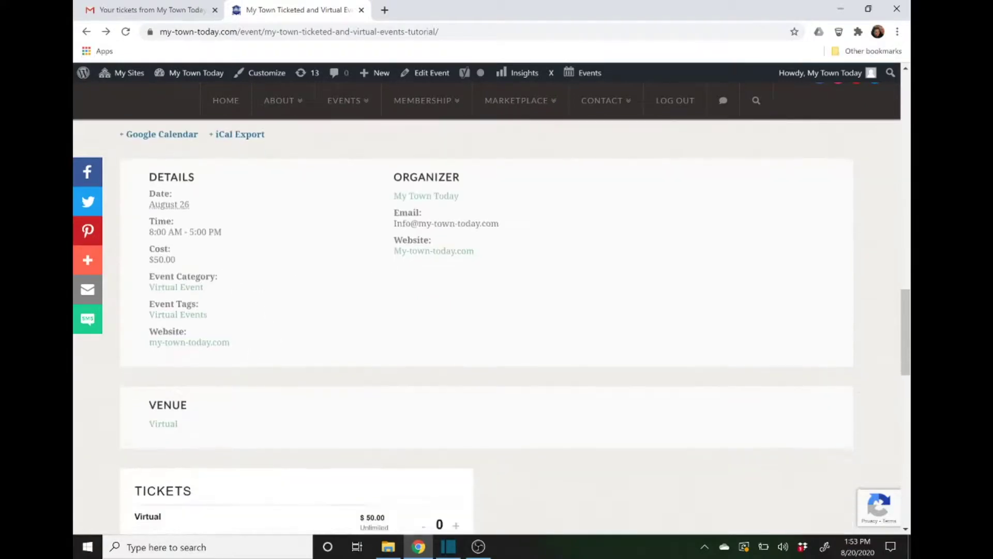
scroll(219, 383, down, 3)
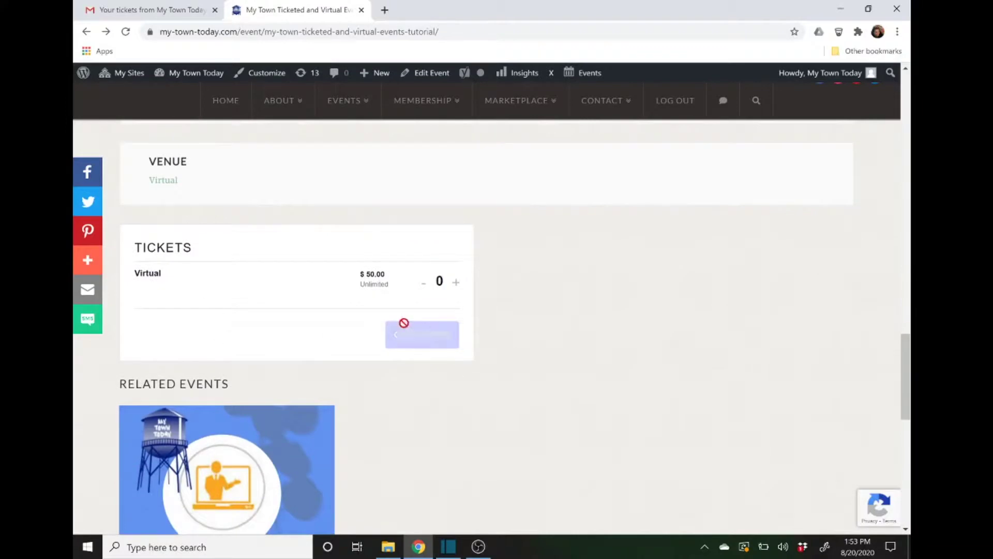
click(455, 283)
click(456, 283)
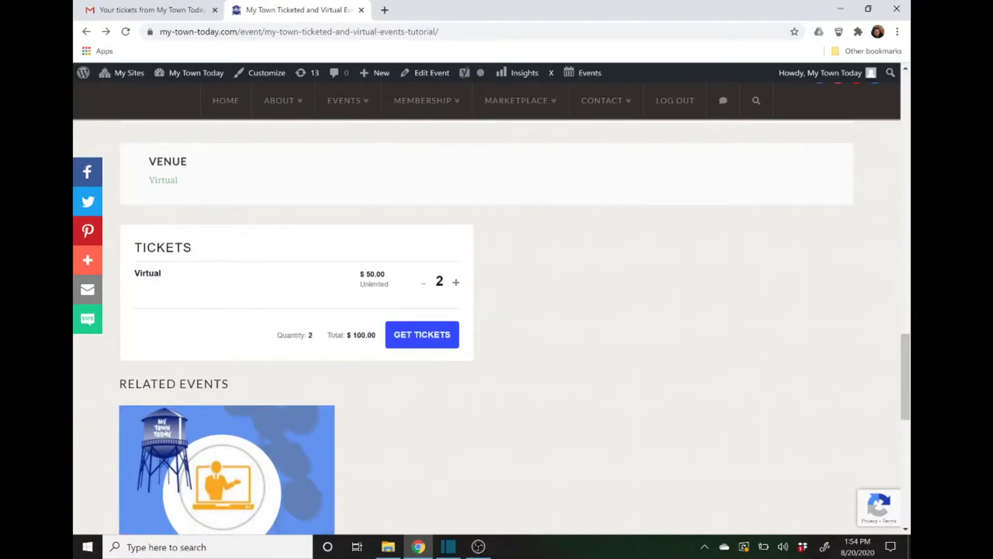
click(433, 338)
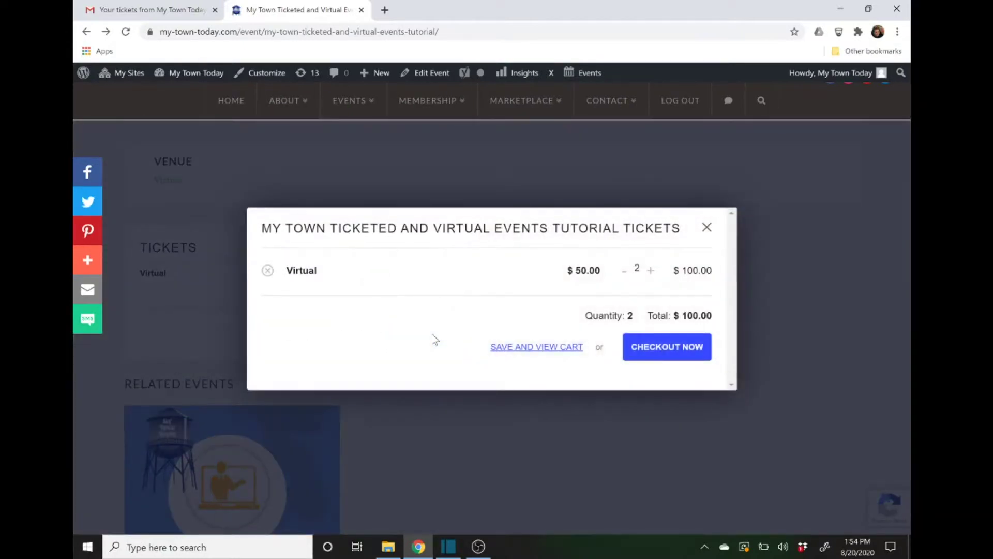
click(656, 351)
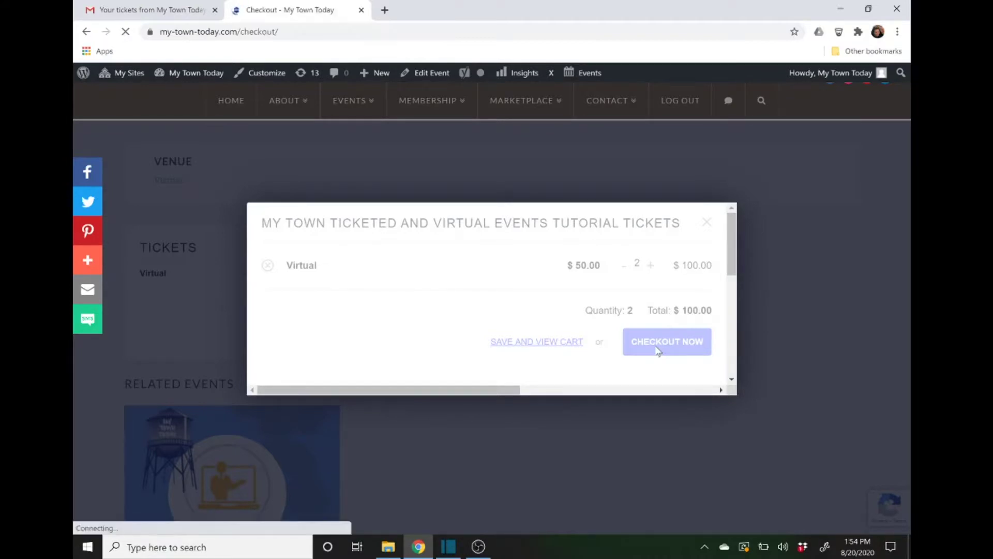
Review the checkout page's billing details, order summary and payment options
scroll(655, 346, down, 7)
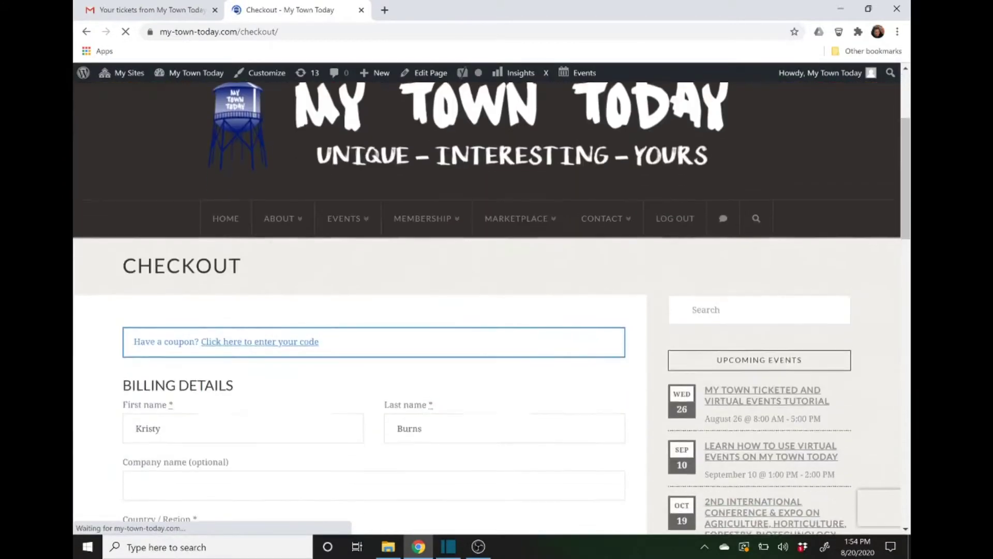
scroll(374, 311, down, 7)
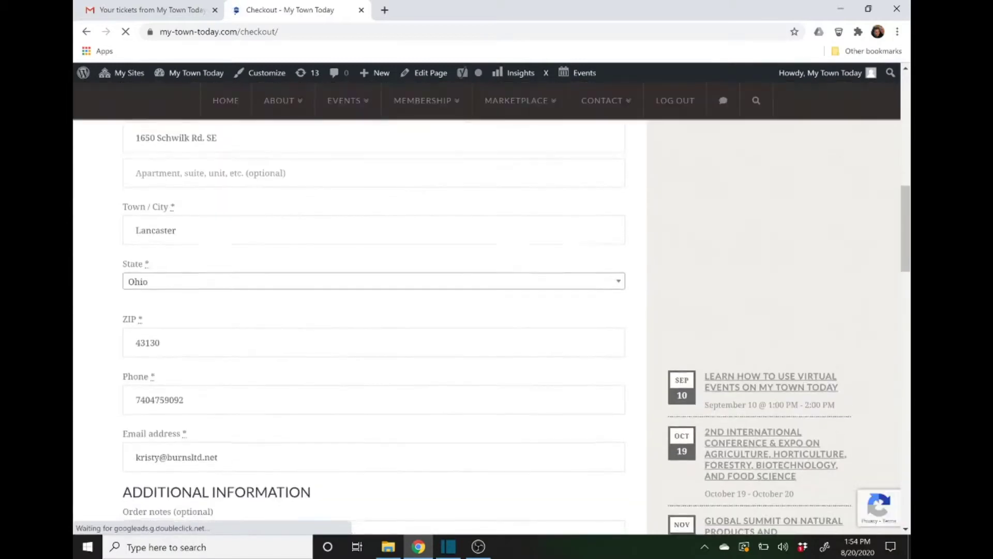
scroll(373, 310, down, 5)
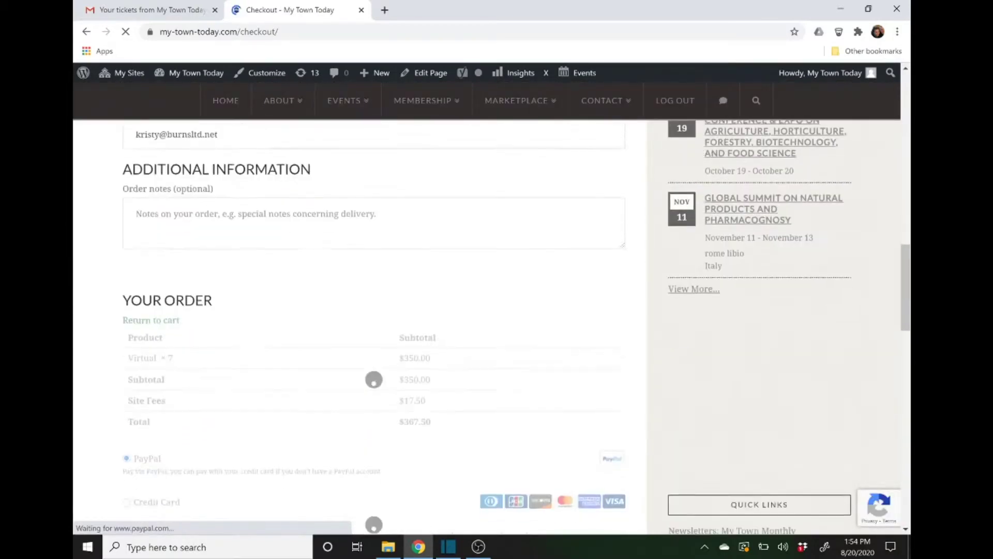
Look over the order total and payment methods at checkout, and agree to the website terms and conditions
scroll(373, 310, down, 5)
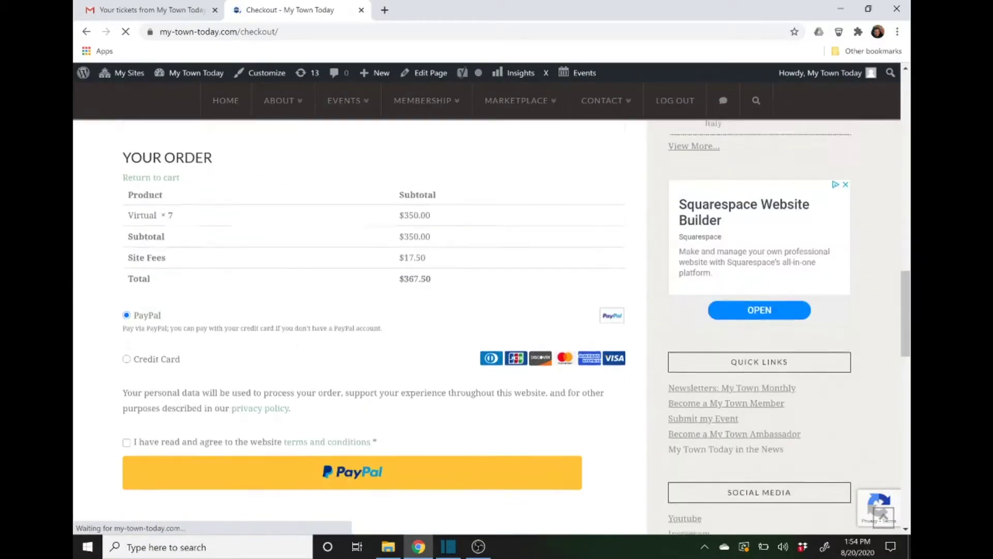
scroll(374, 311, down, 3)
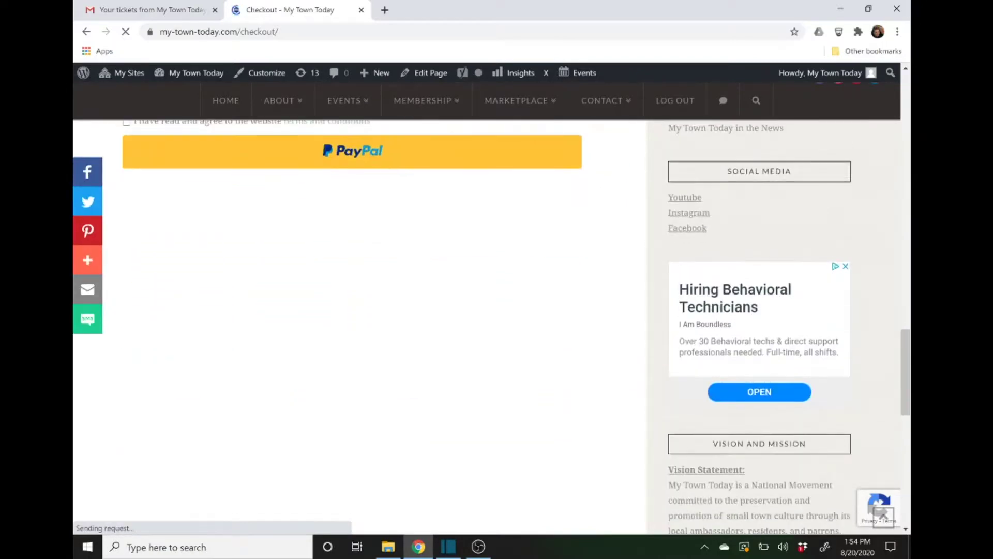
scroll(373, 311, up, 1)
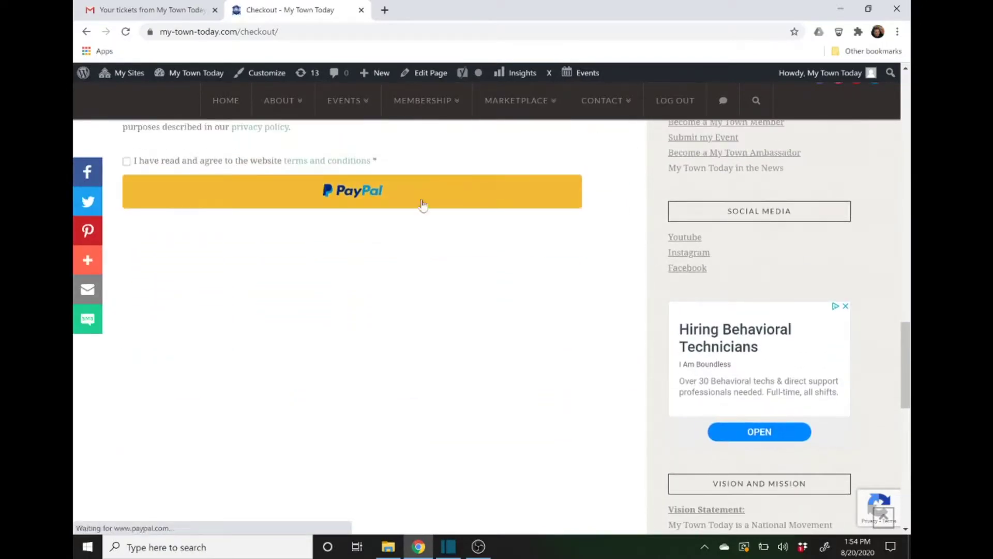
scroll(130, 228, up, 3)
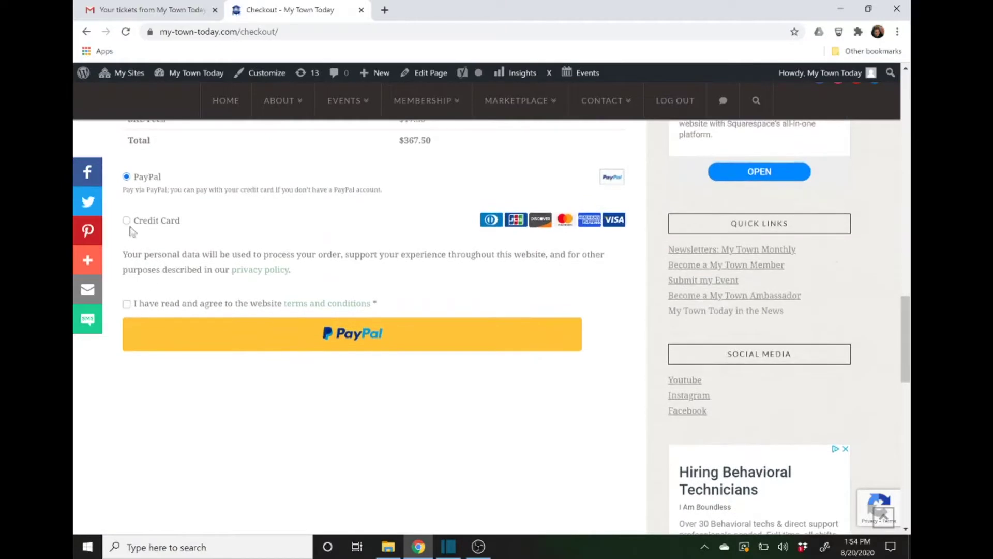
click(127, 311)
Switch to the ticket email in Gmail and examine its event details, ticket information, event link and check-in QR code
mouse_move(517, 100)
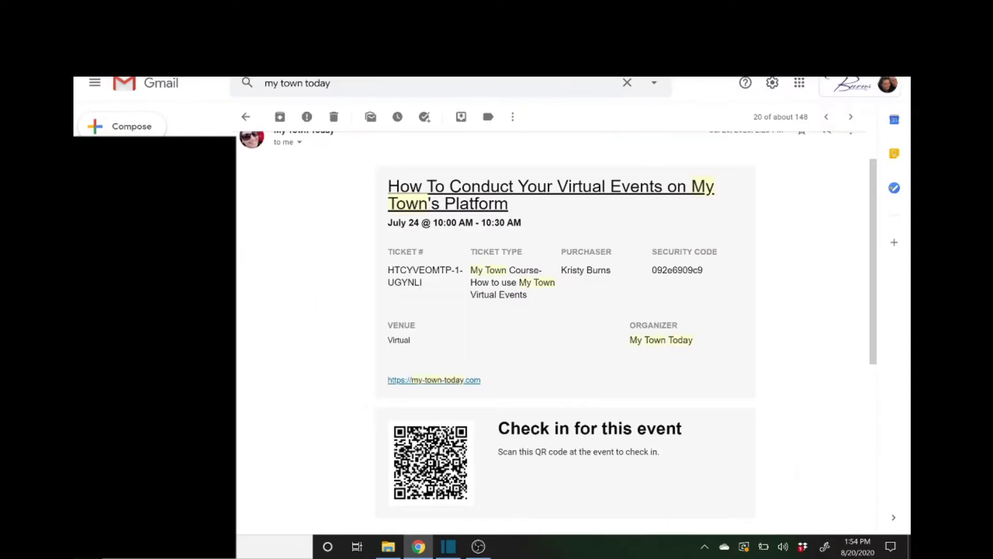
scroll(336, 306, up, 1)
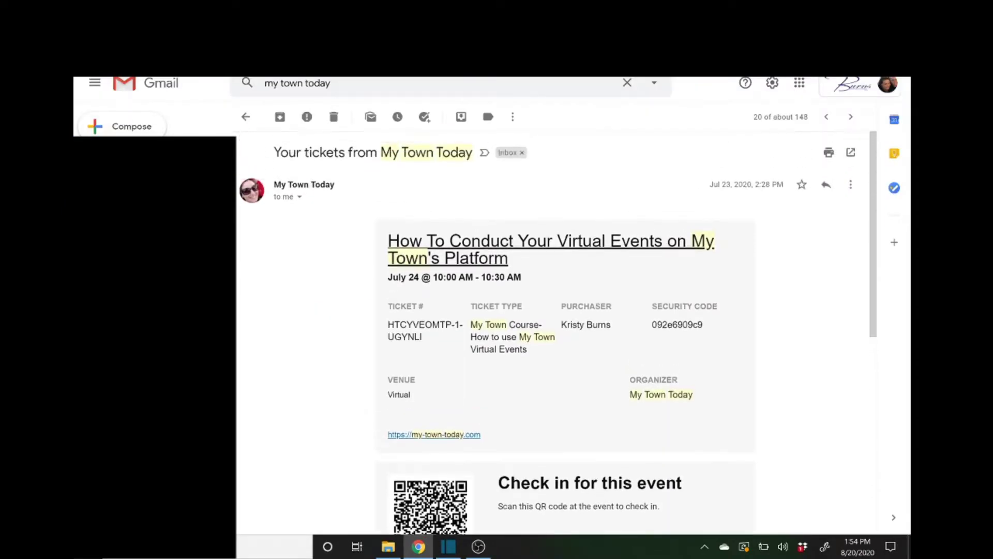
scroll(637, 152, down, 2)
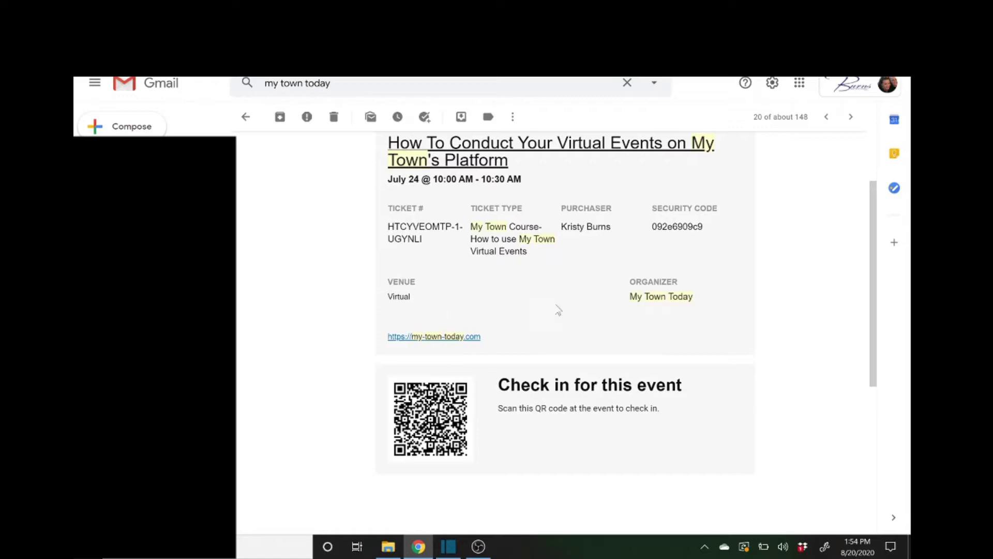
scroll(562, 319, down, 2)
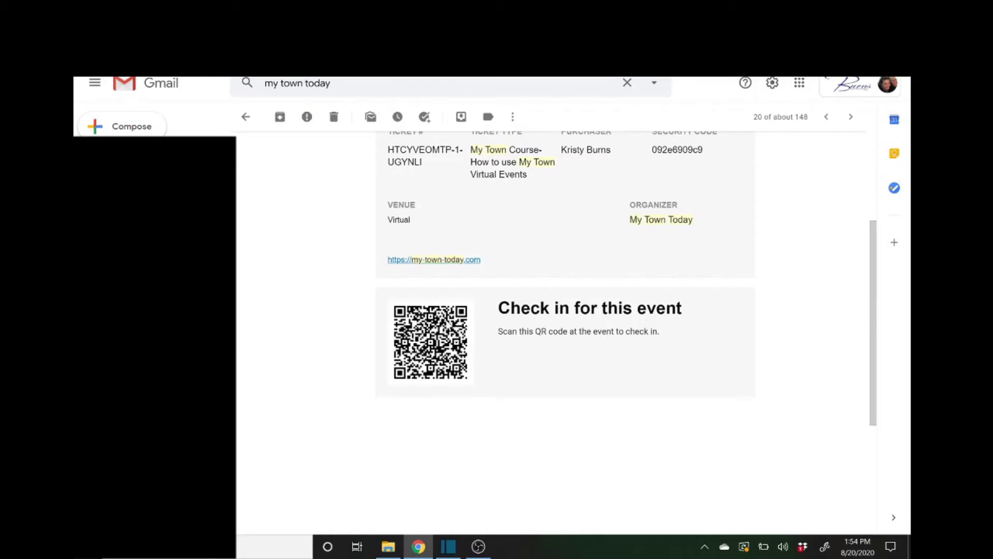
scroll(564, 279, up, 2)
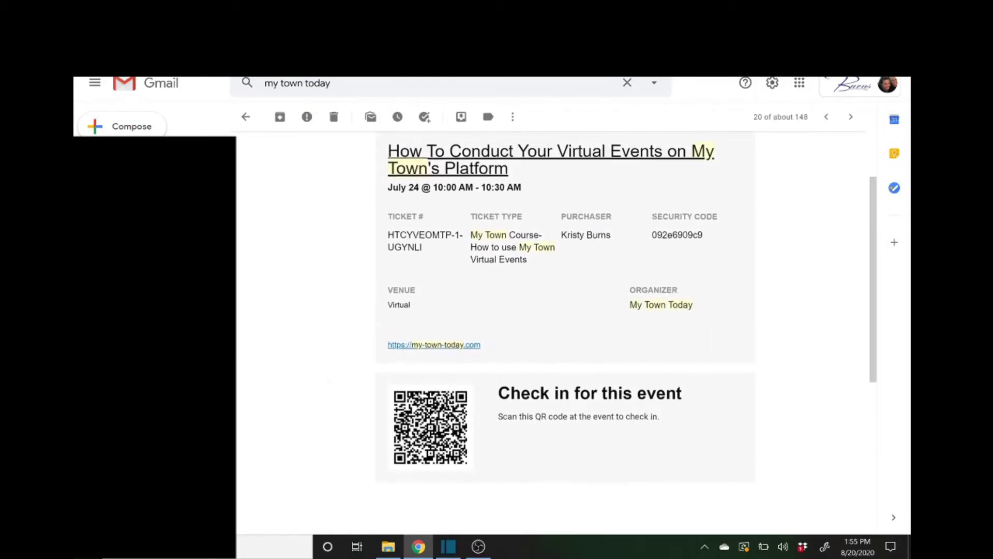
scroll(564, 331, up, 1)
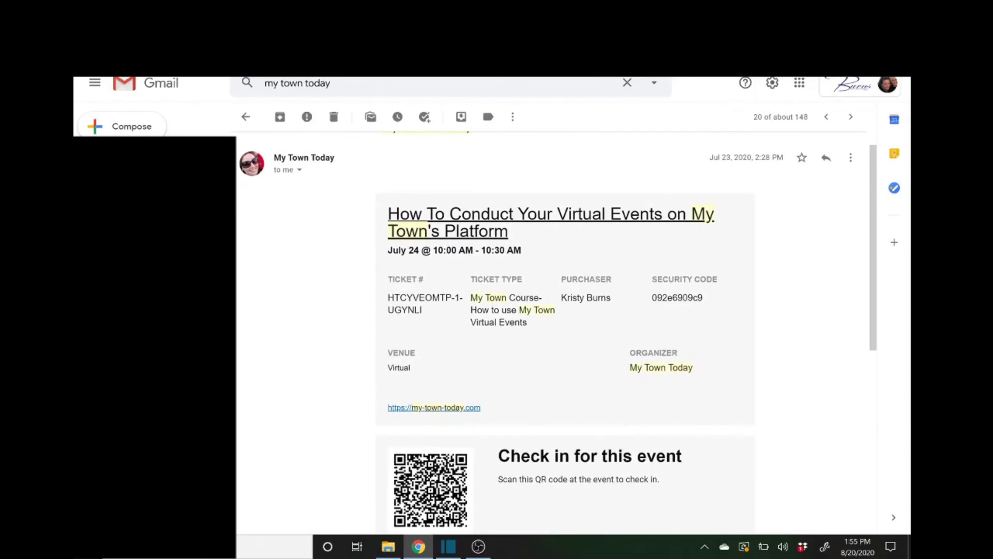